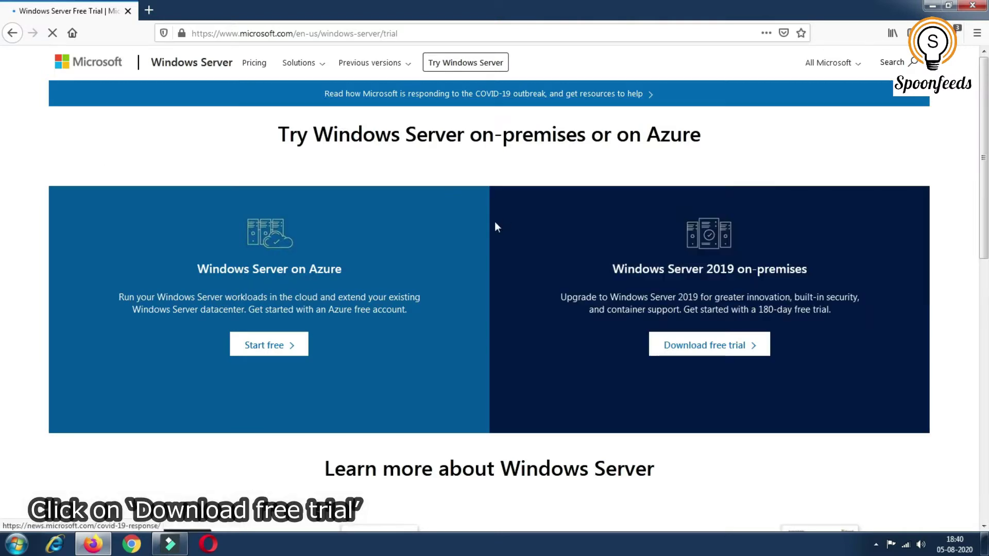
Start the Windows Server 2019 on-premises free trial, keeping ISO as the download format
click(731, 352)
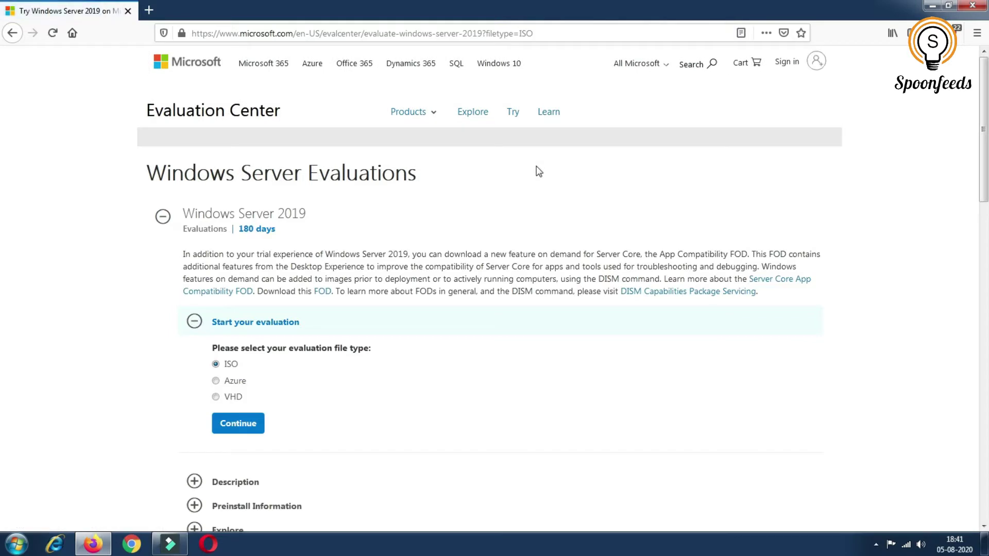
scroll(331, 424, down, 3)
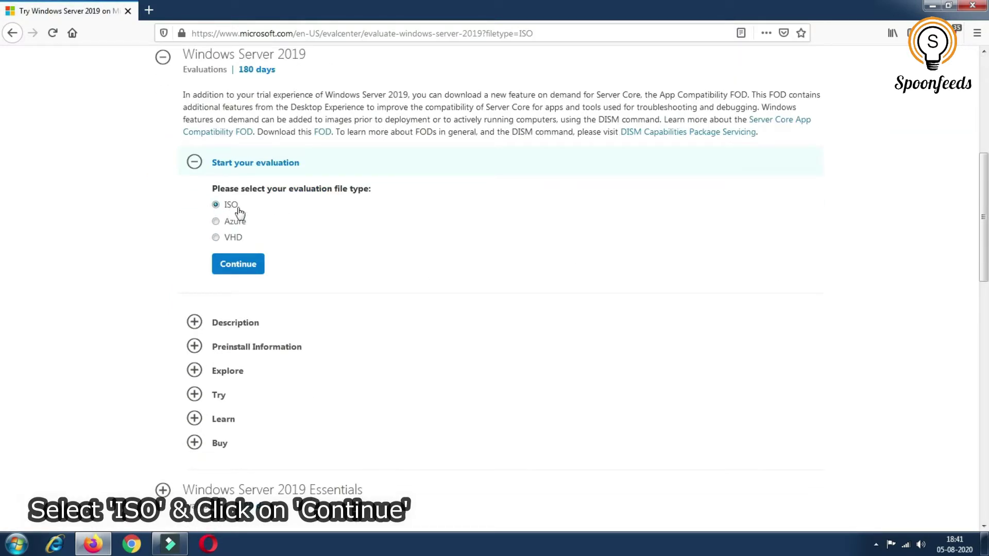
click(239, 266)
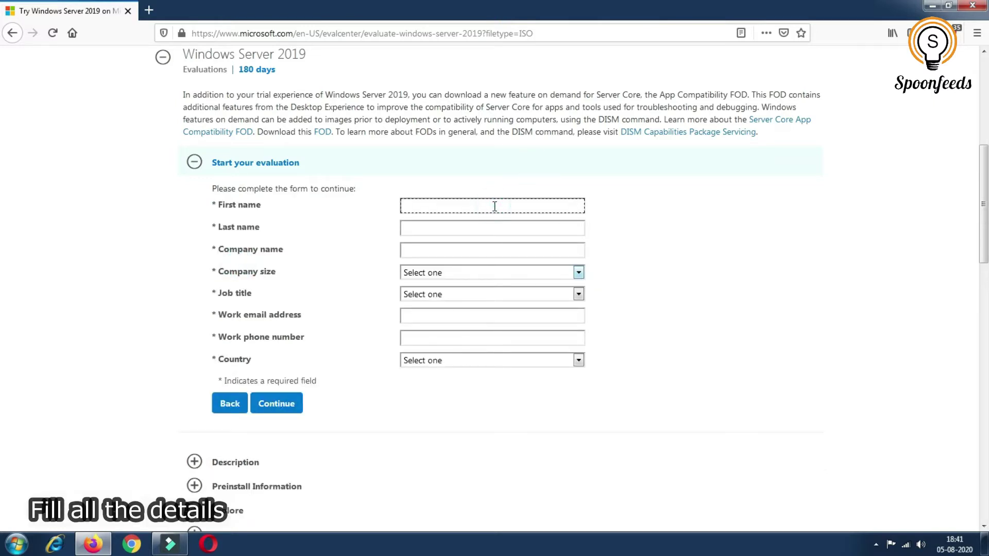
Enter the first name, last name and company name 'spoonfeeds' on the registration form
text(studentusers)
key(Tab)
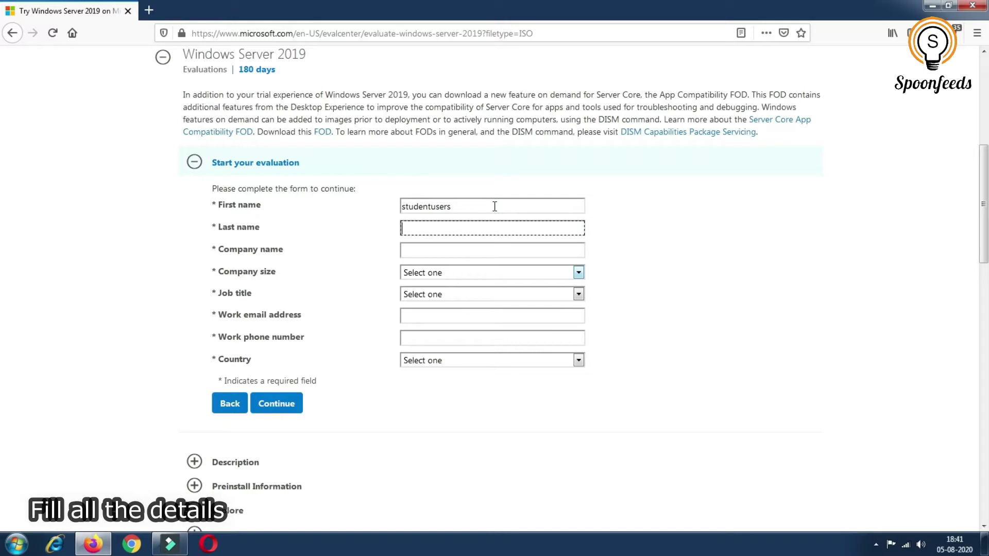
text(user)
key(Tab)
text(sp)
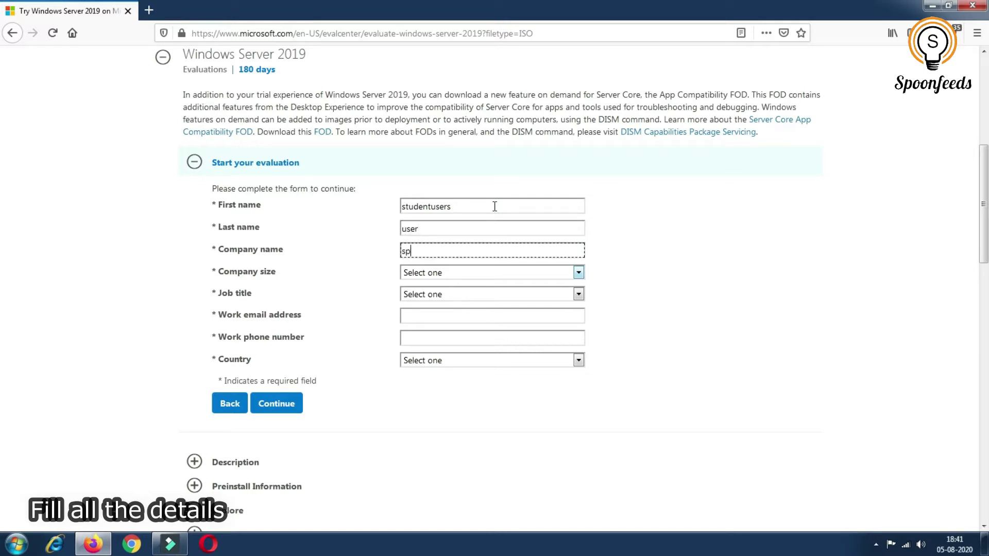
text(oonfeeds)
key(Tab)
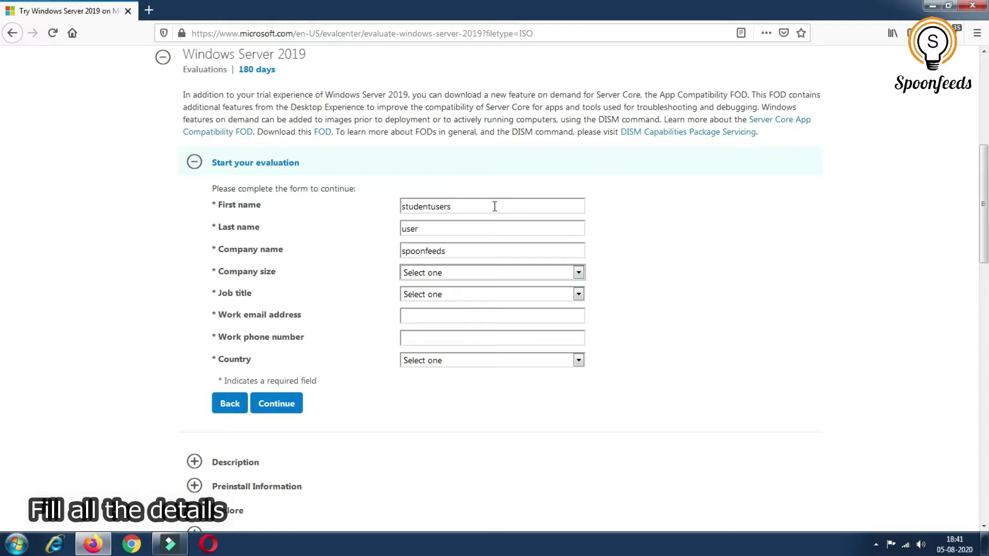
Set company size to 50-249 and job title to Other IT Professional
click(578, 272)
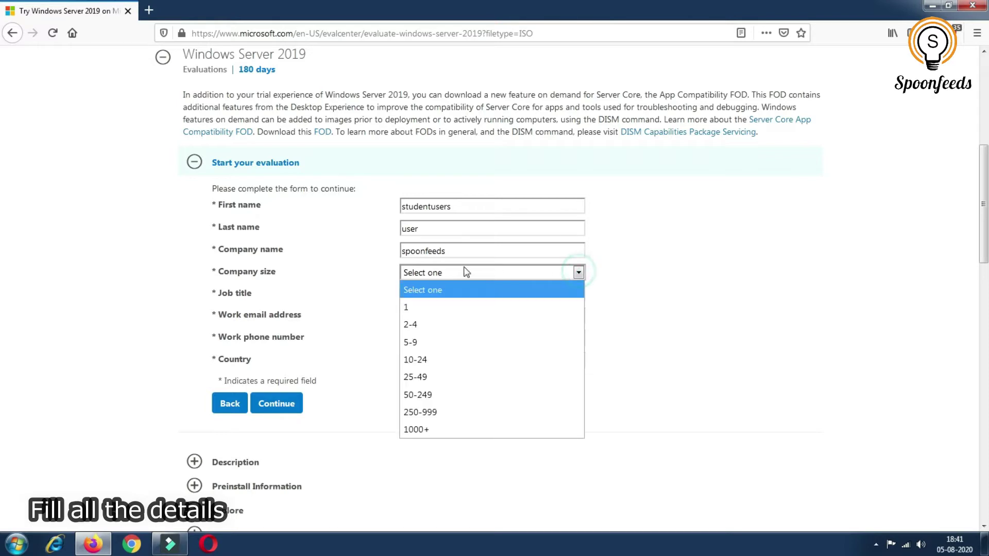
click(429, 400)
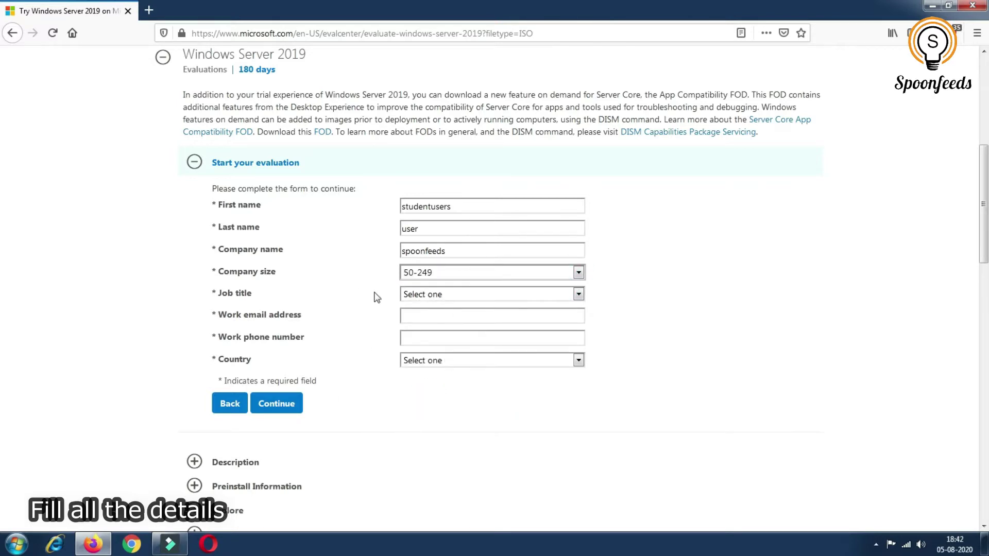
click(450, 295)
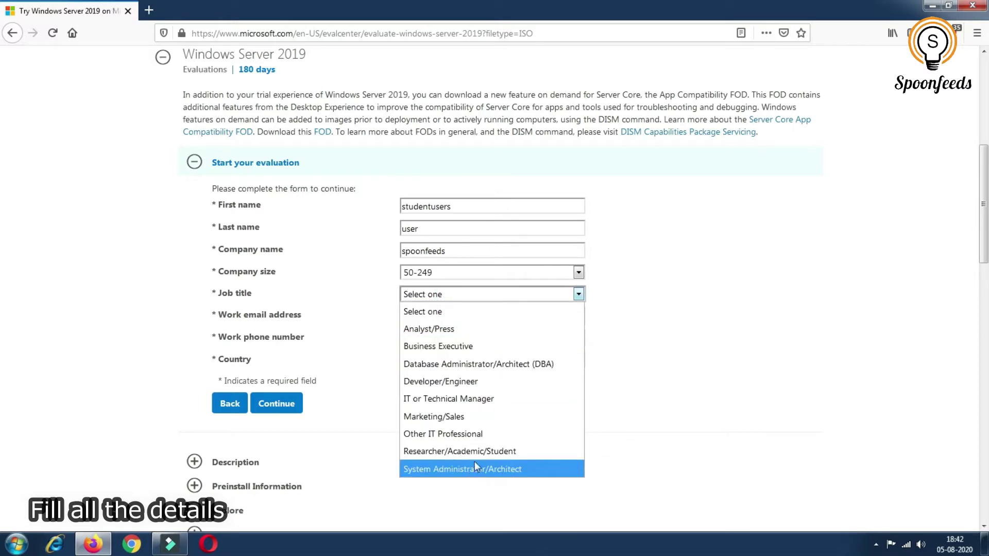
click(497, 438)
click(433, 321)
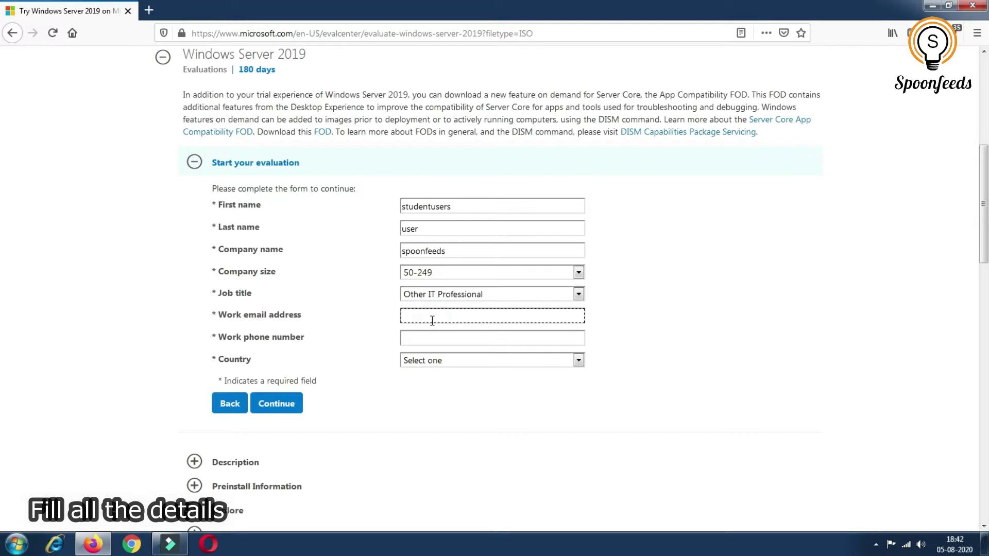
Enter the work email address, correcting its domain to .com, and the work phone number
click(457, 337)
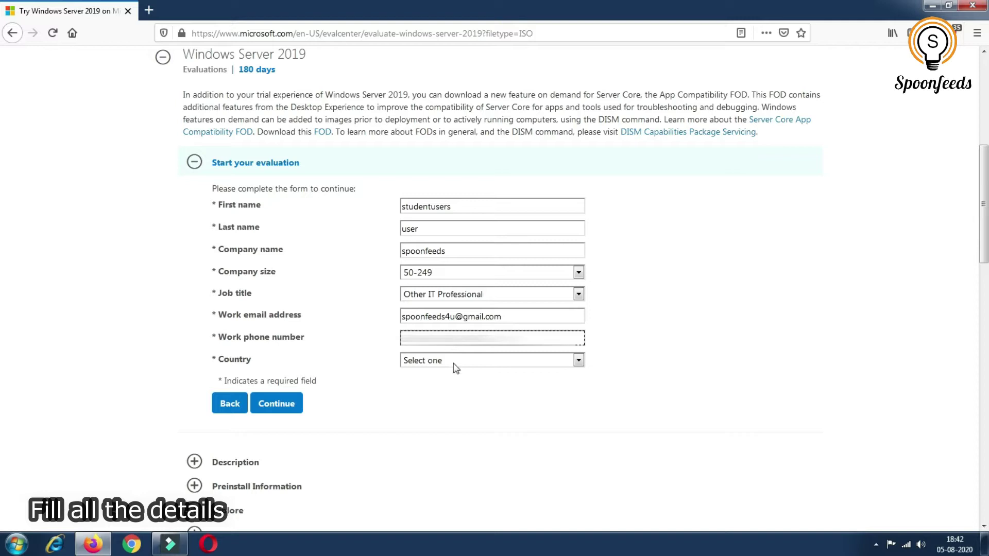
Choose India as the country and agree to receive Microsoft information and offers
click(456, 362)
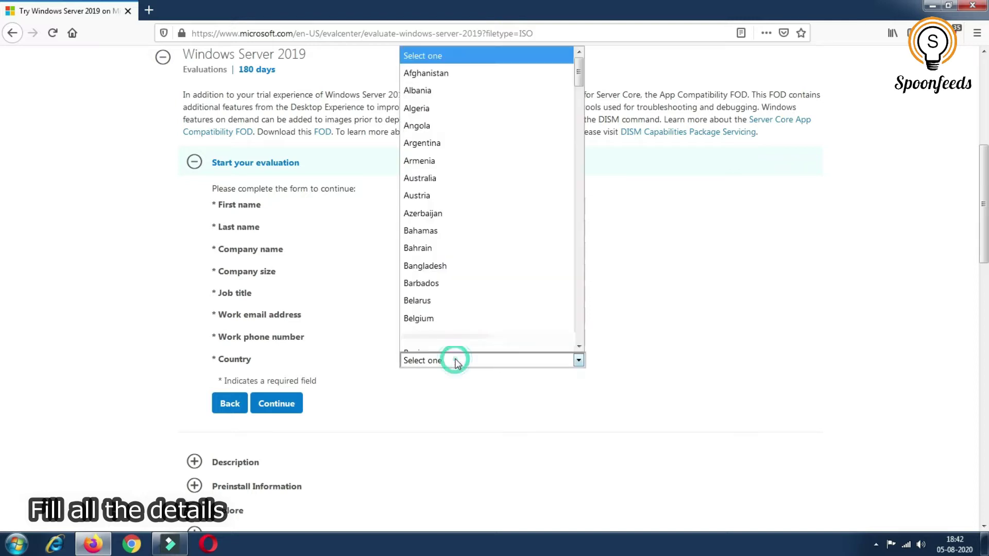
key(i)
key(n)
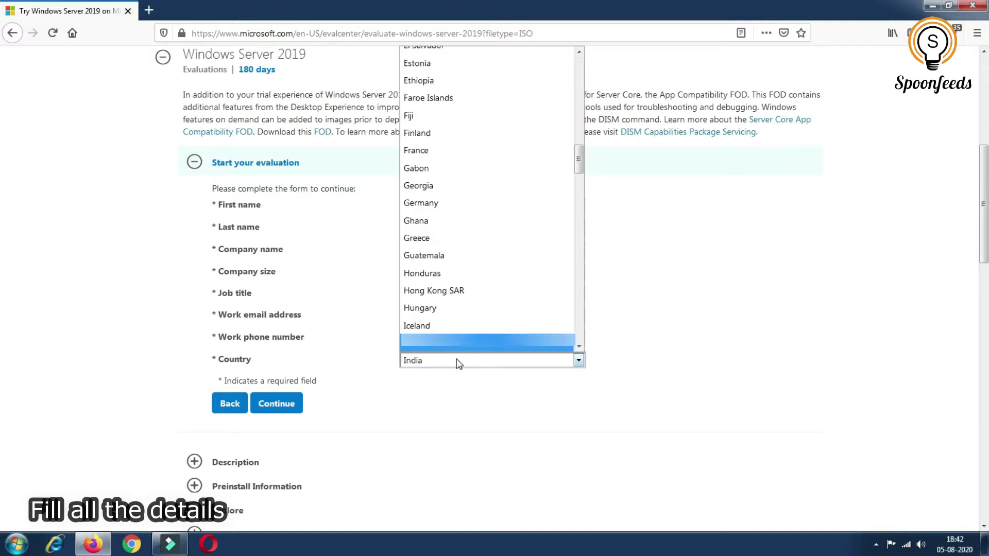
key(Return)
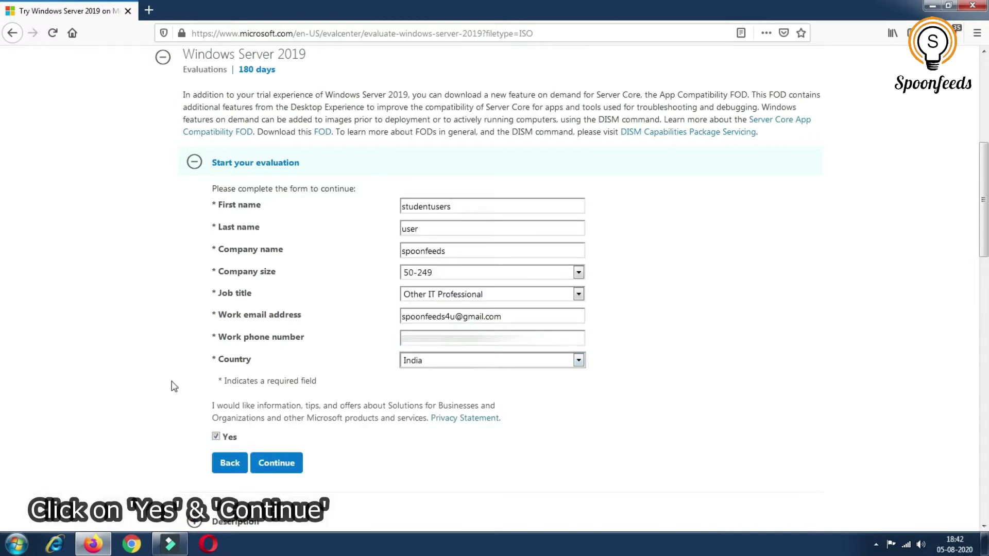
click(215, 436)
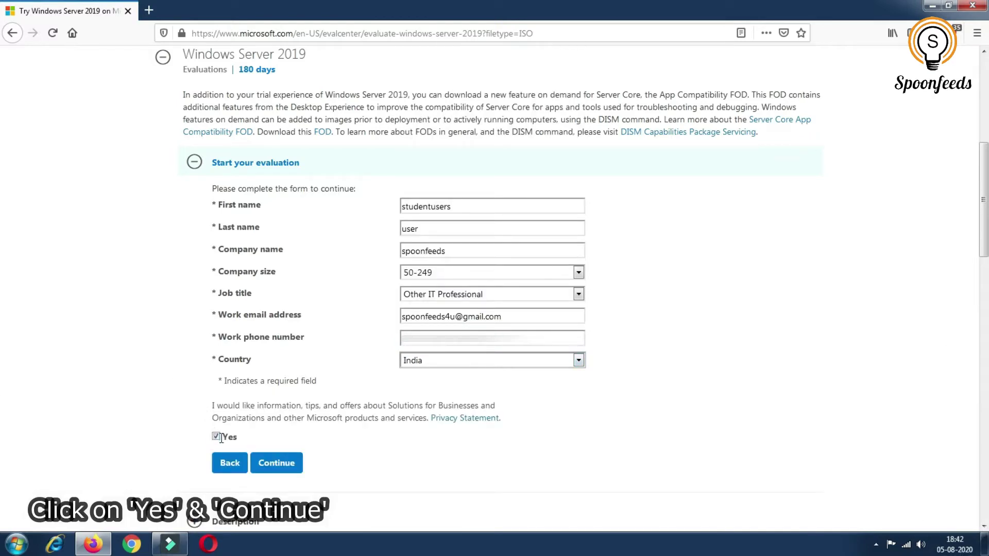
Submit the registration, pick English as the download language, and start the ISO download
click(271, 468)
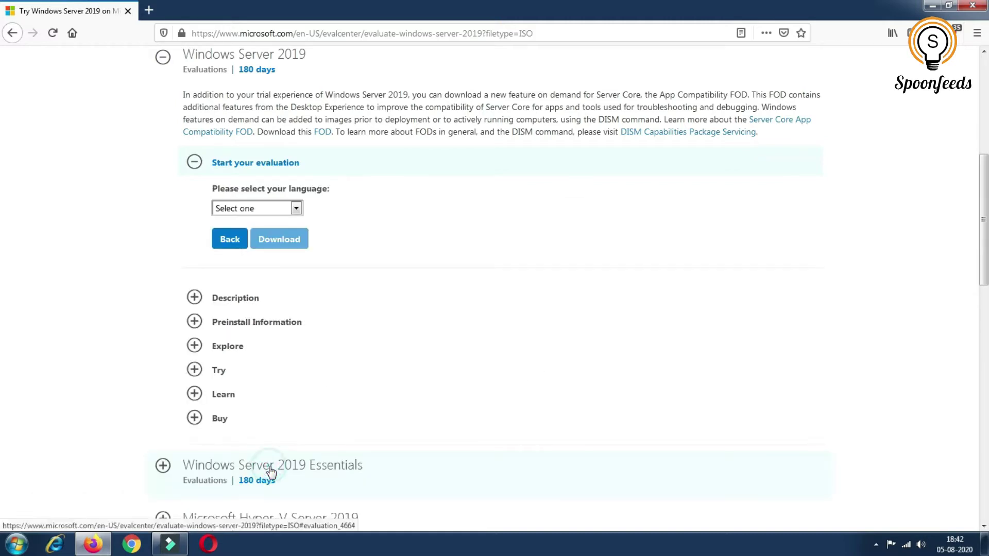
click(293, 209)
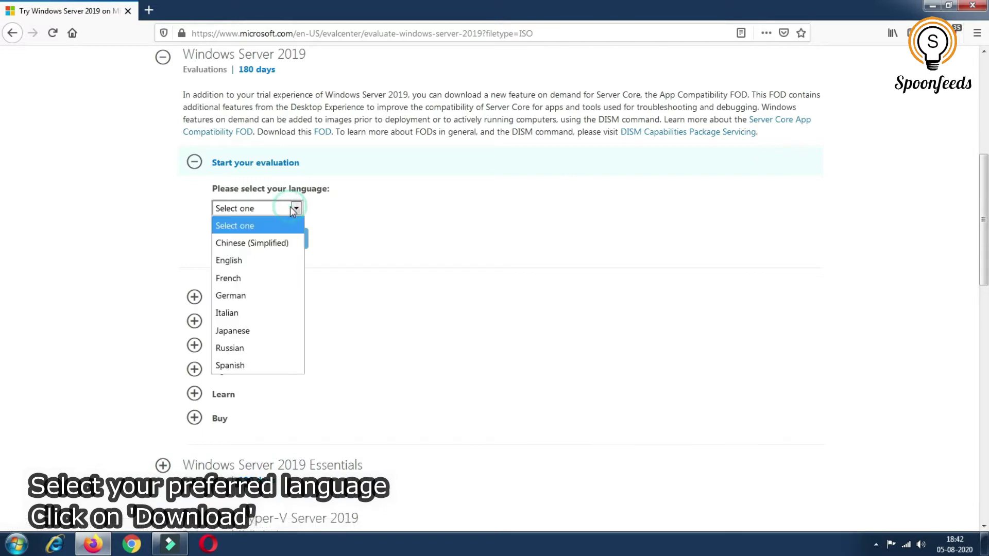
click(229, 260)
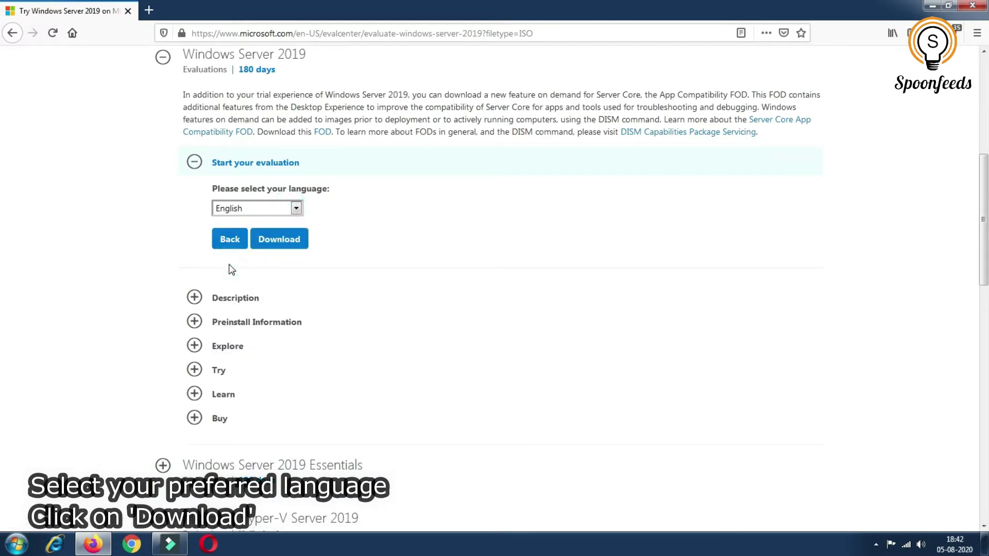
click(275, 243)
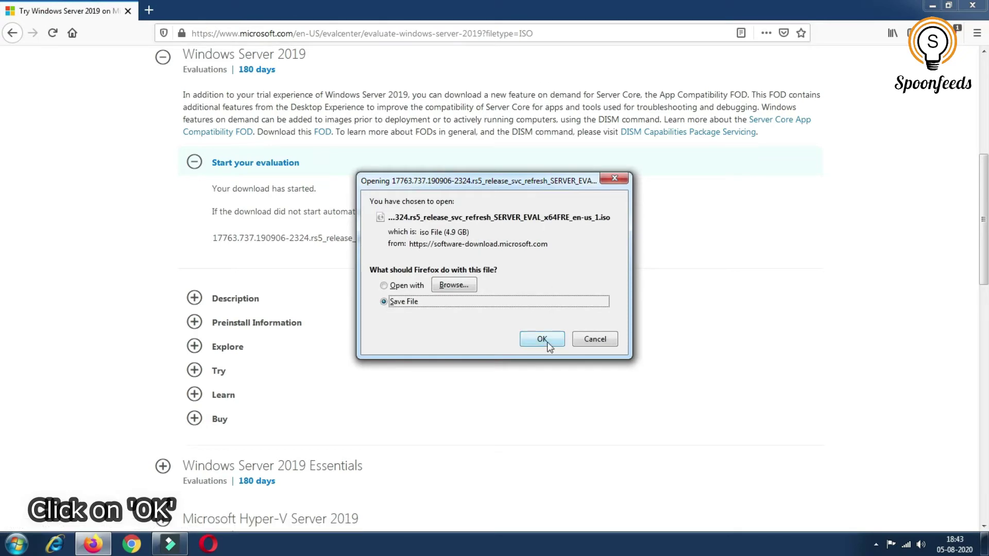
Save the 4.9 GB Windows Server 2019 ISO to disk and dismiss the downloads panel
click(546, 342)
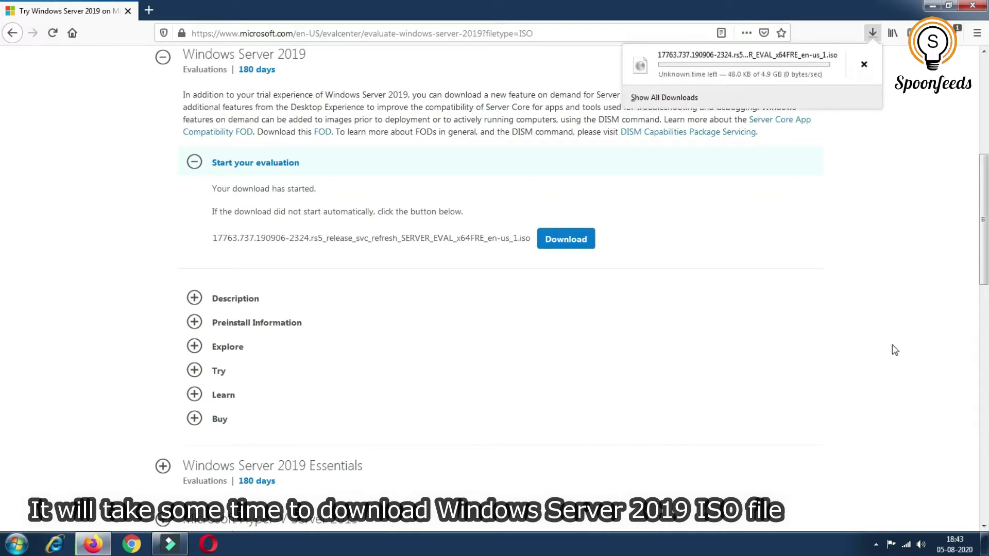
click(828, 295)
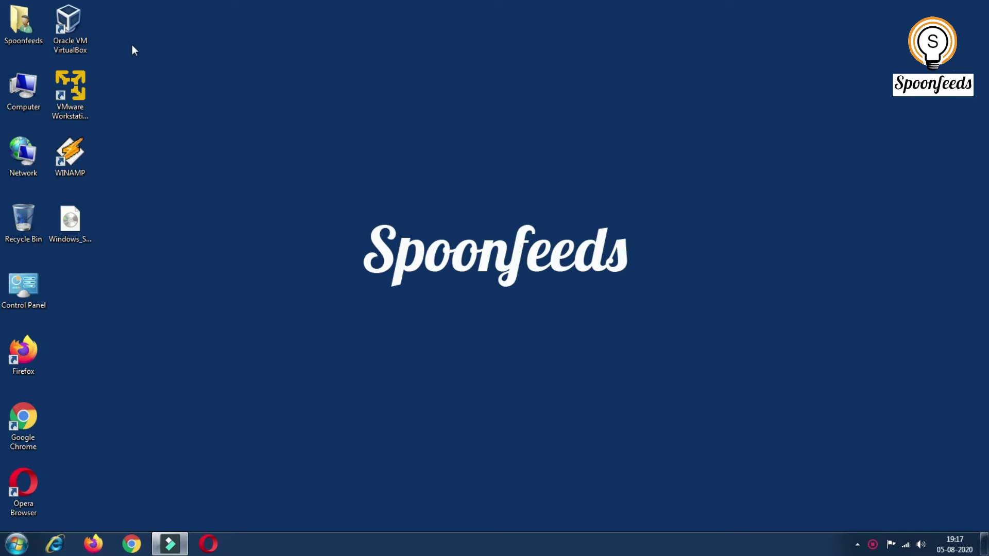
Run Oracle VM VirtualBox from its desktop shortcut as administrator
click(74, 23)
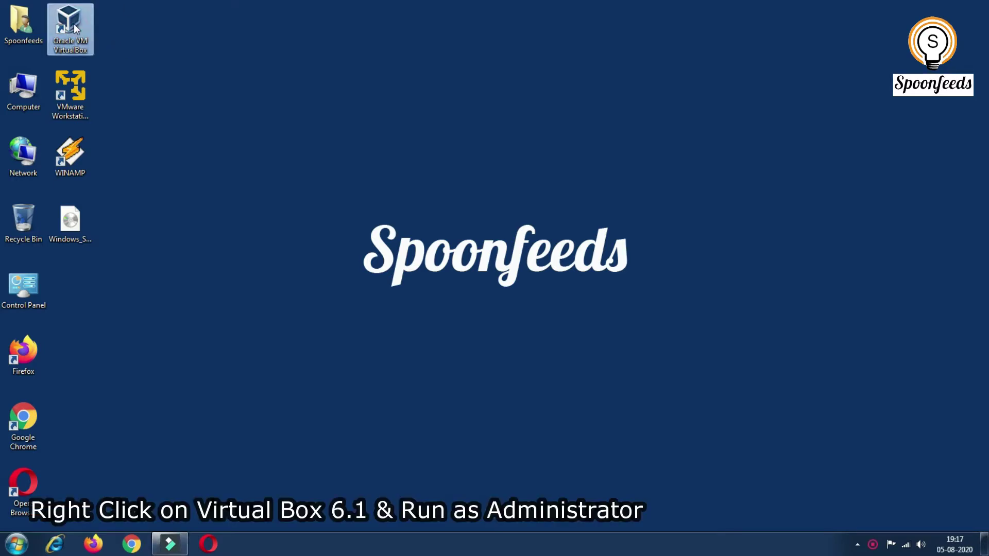
right_click(73, 24)
click(105, 76)
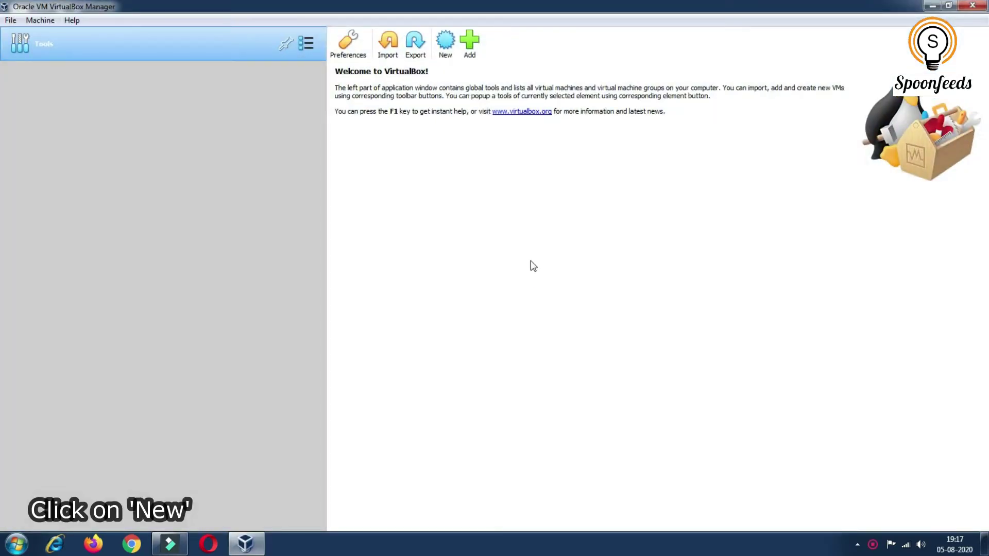
Create a new VM named WIndowsServer2019, type Microsoft Windows, version Windows 2019 (64-bit)
click(446, 49)
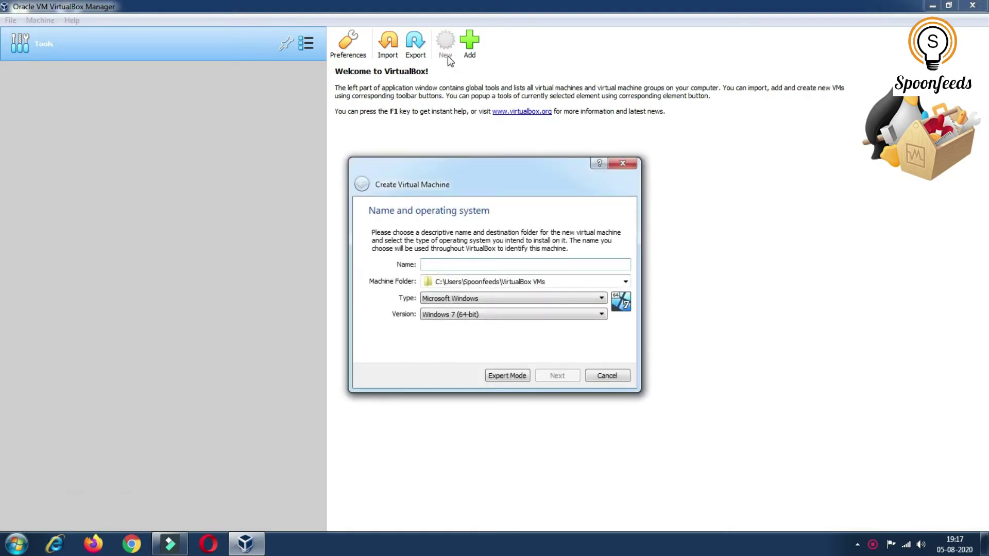
text(WIn)
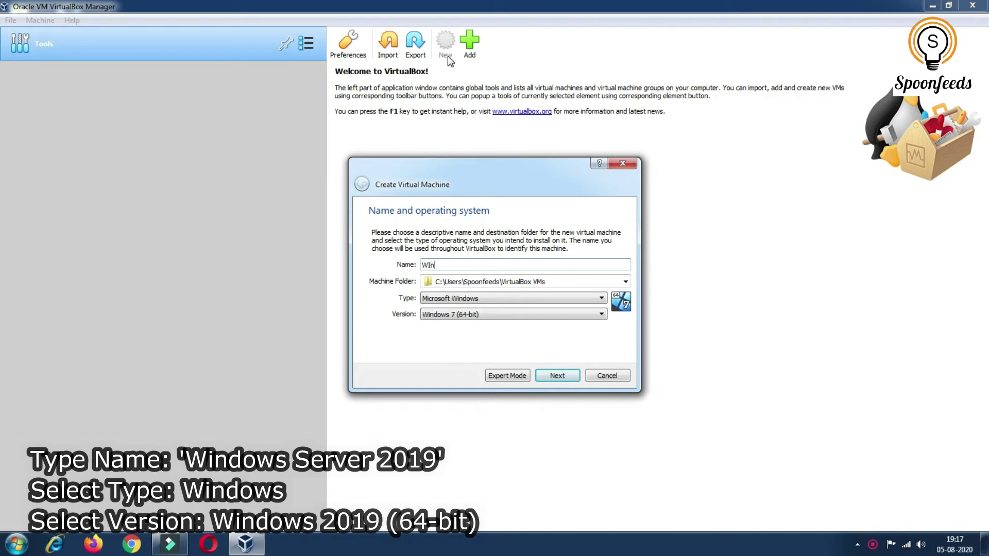
text(dowsServer2019)
click(589, 314)
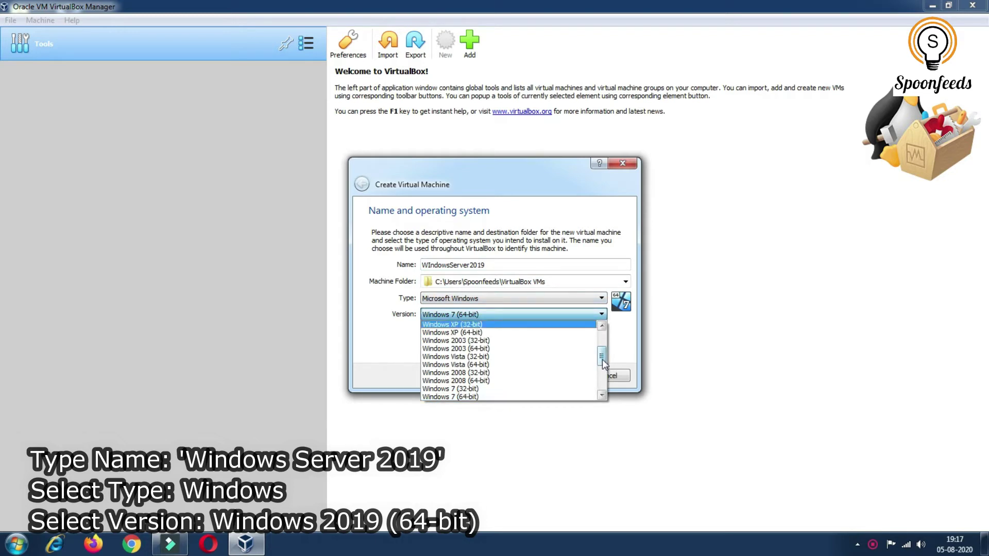
drag(602, 362, 601, 384)
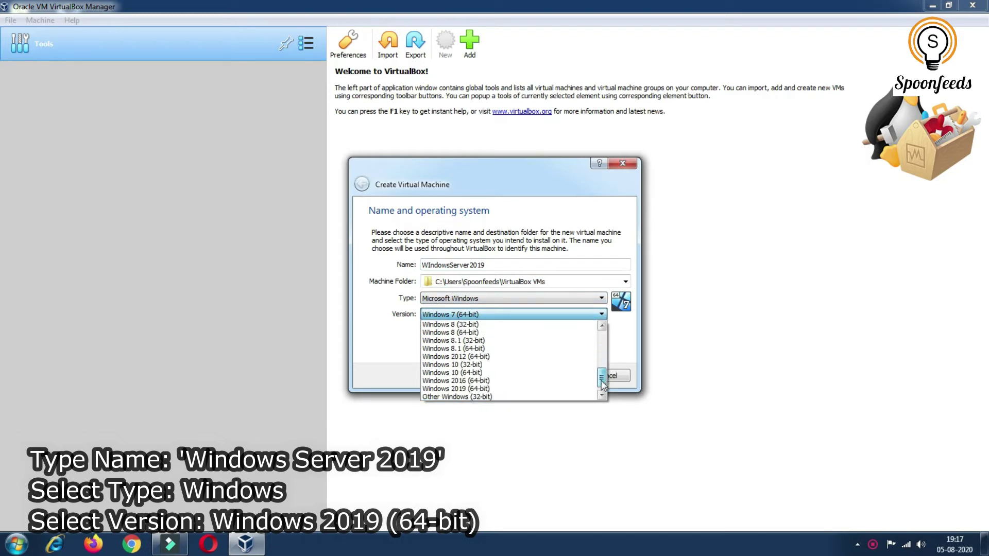
click(441, 390)
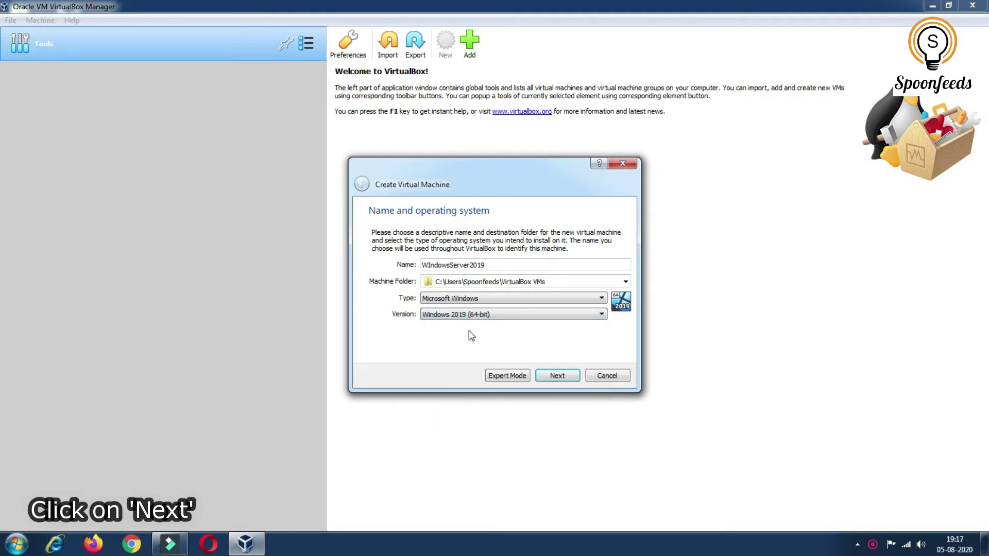
Give the WIndowsServer2019 machine 4096 MB of memory
click(554, 380)
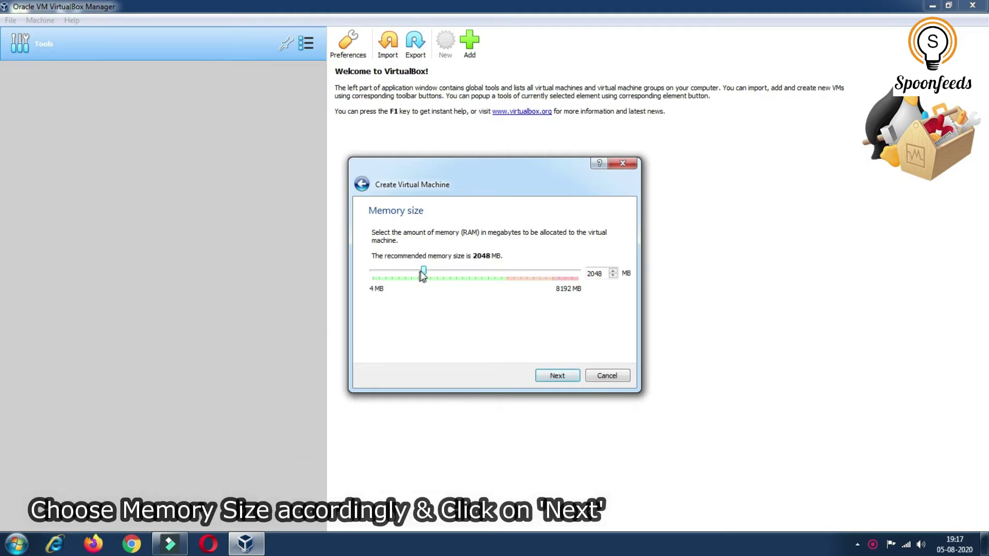
drag(424, 272, 477, 290)
click(553, 376)
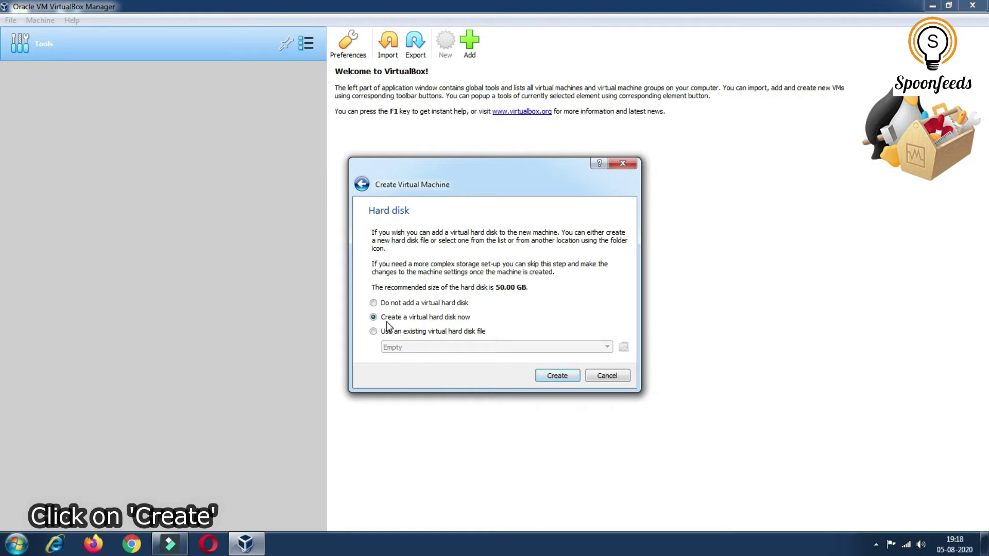
Create a new dynamically allocated 50 GB VDI virtual hard disk for it
click(559, 379)
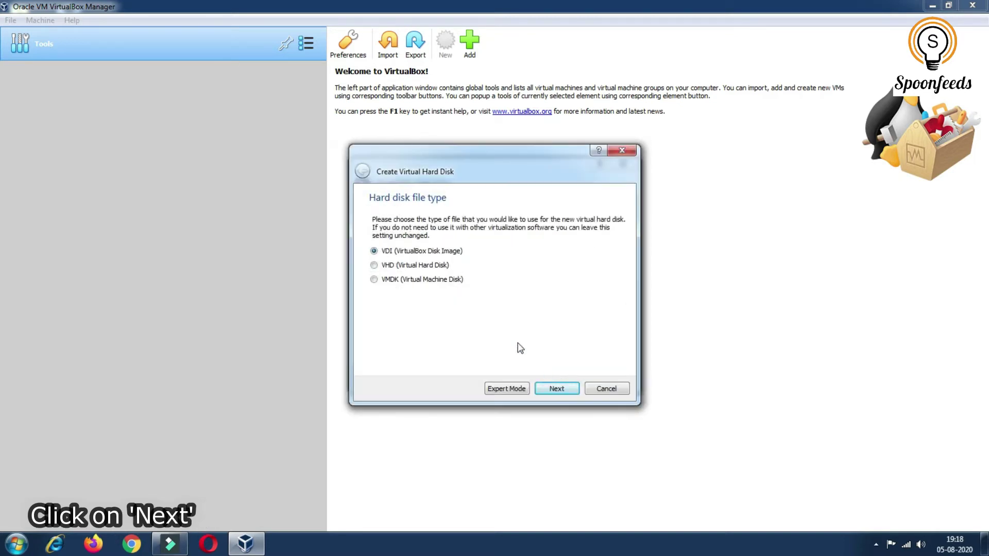
click(556, 389)
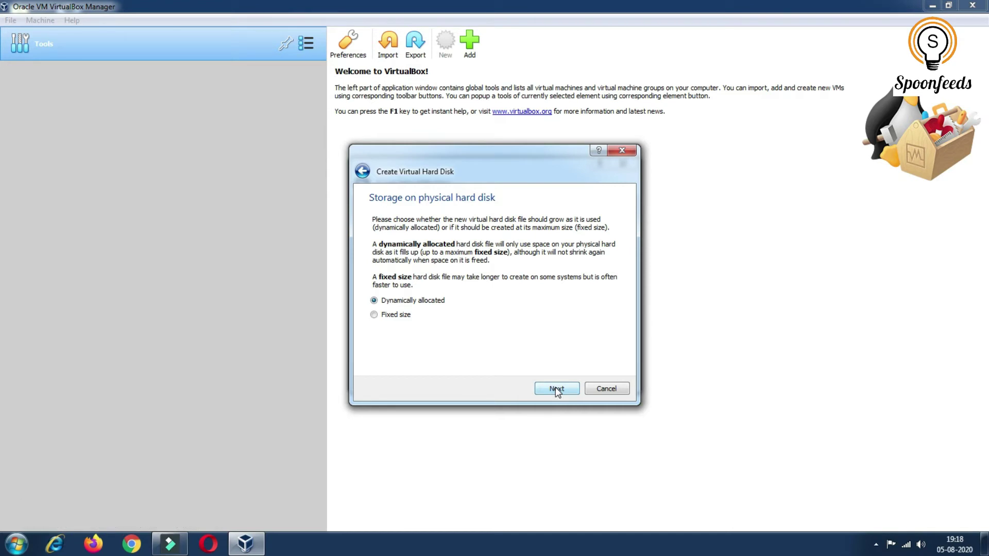
click(557, 389)
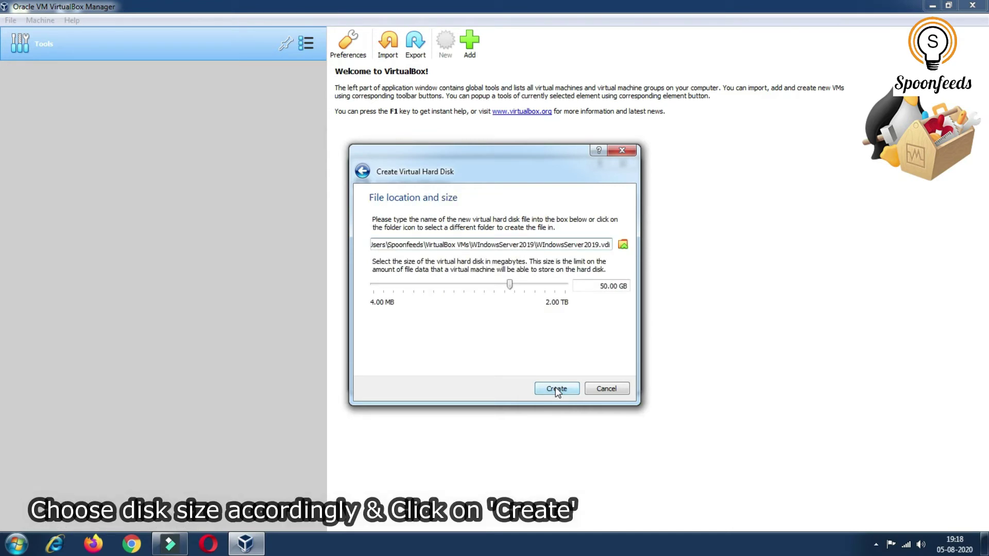
click(556, 388)
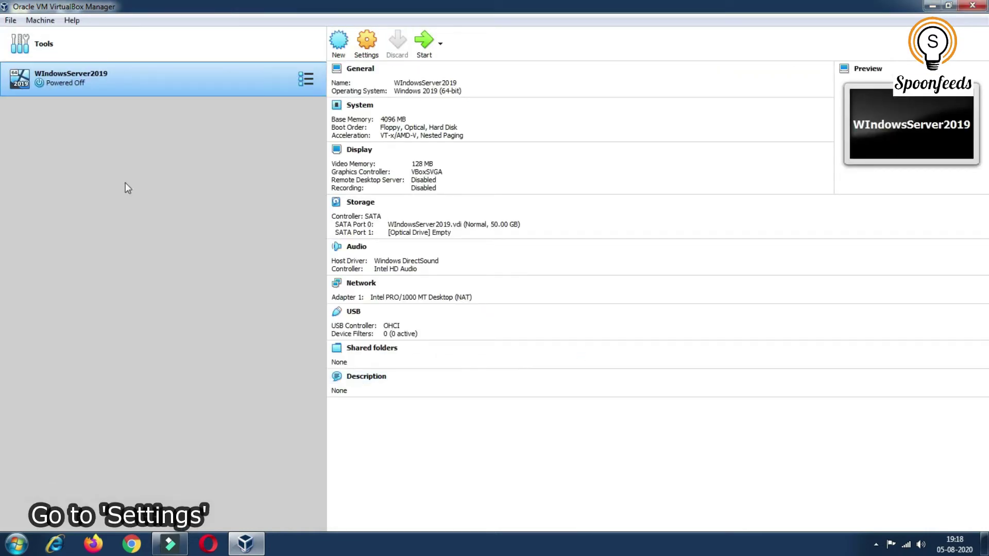
Set the machine's System processor count to 2 CPUs in Settings
click(362, 49)
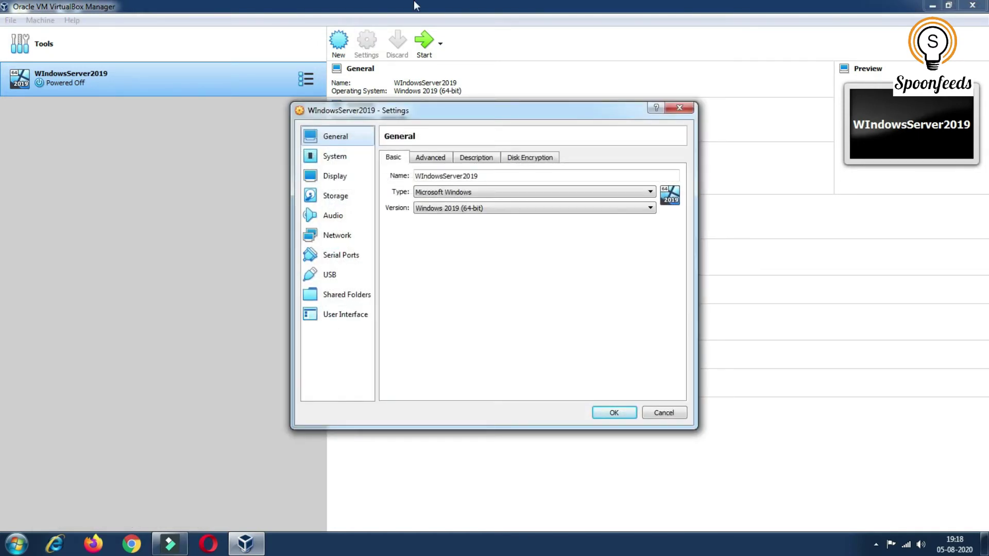
click(334, 157)
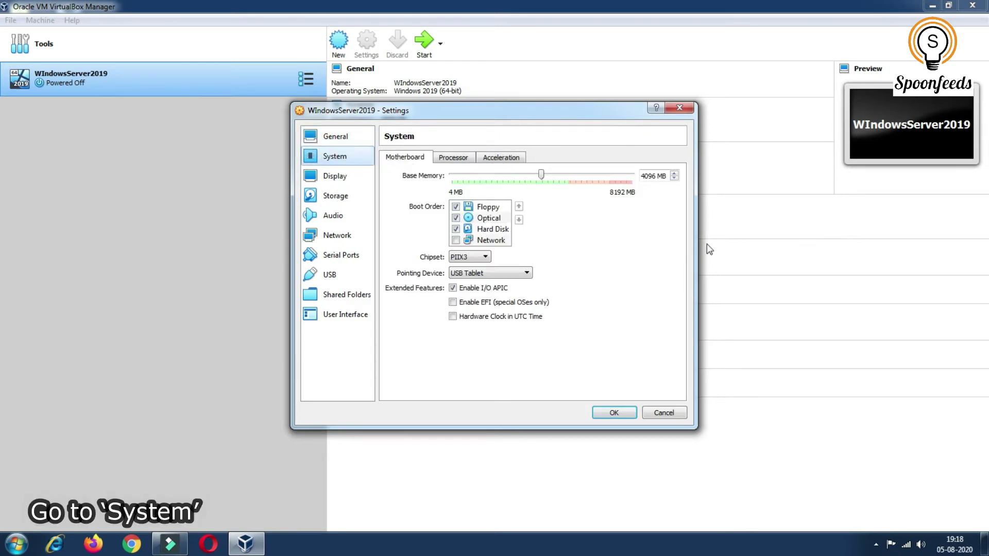
click(447, 160)
drag(452, 176, 478, 178)
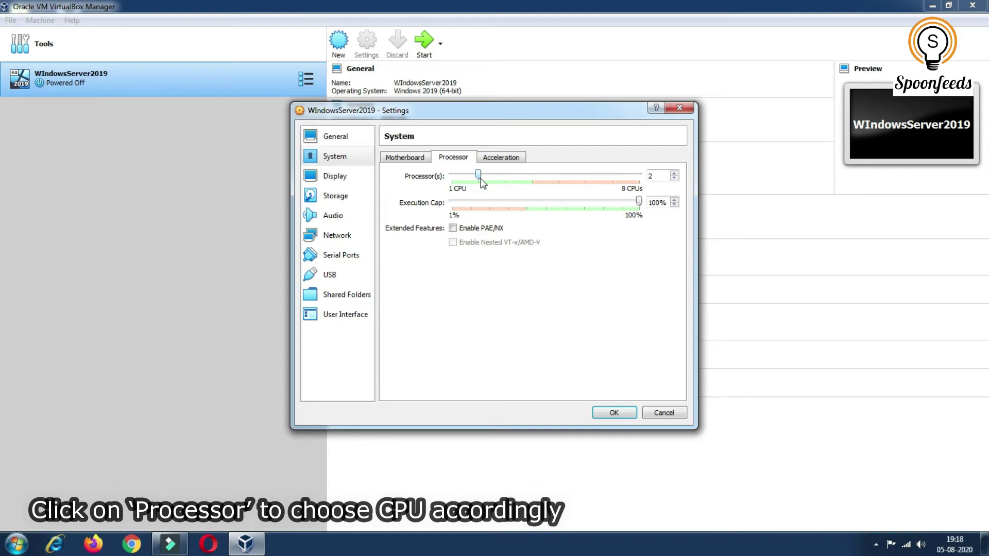
Enable 3D Acceleration under Display and mount Windows_Server_2019.iso in the empty optical drive
click(327, 179)
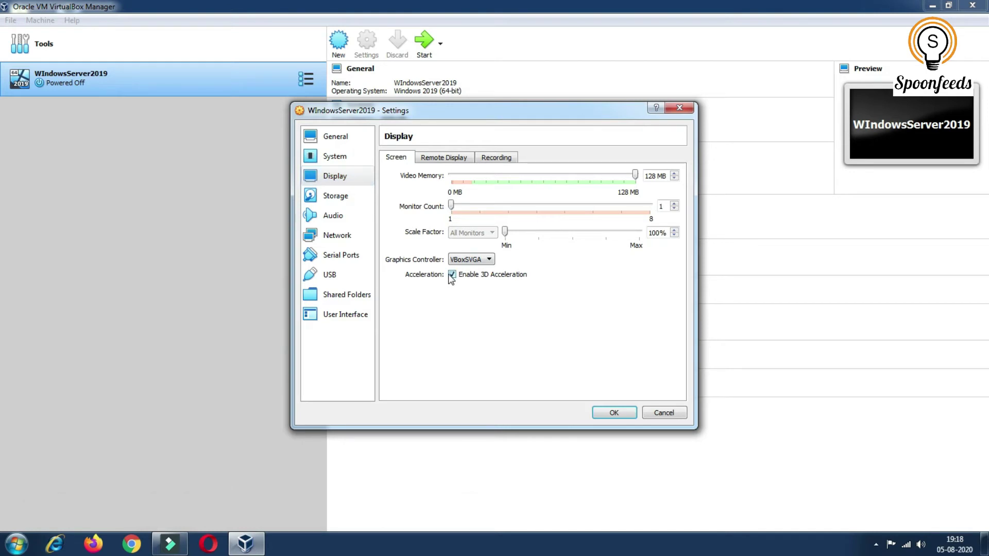
click(308, 194)
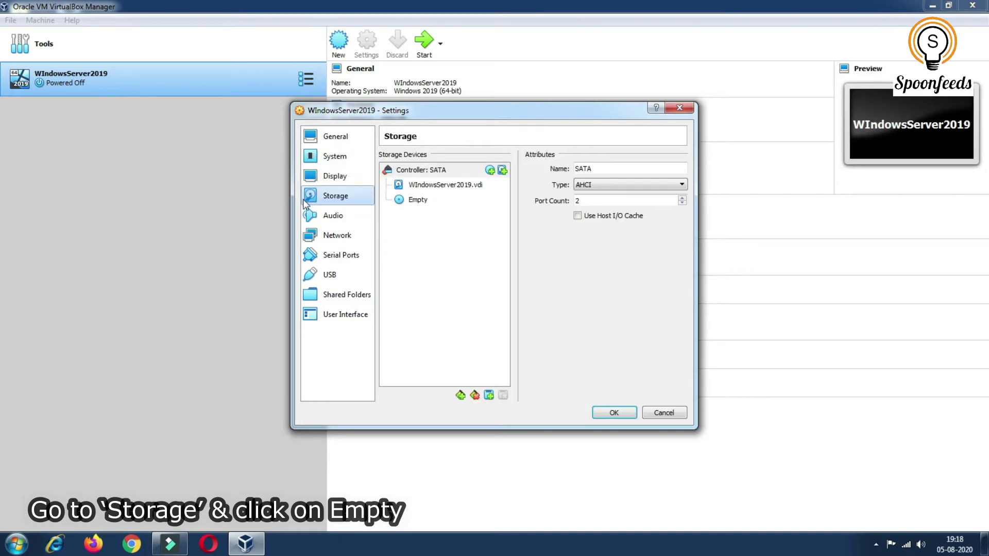
click(415, 204)
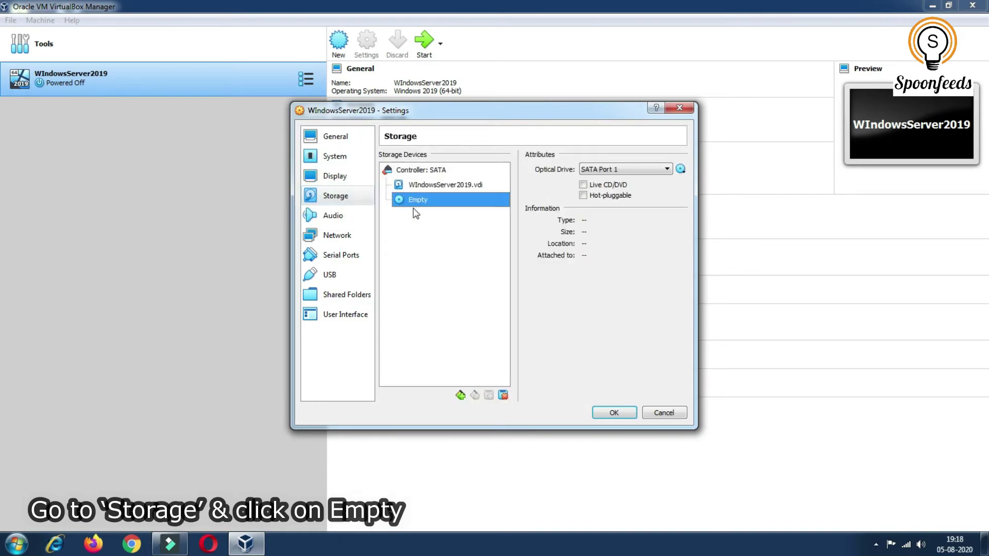
click(681, 170)
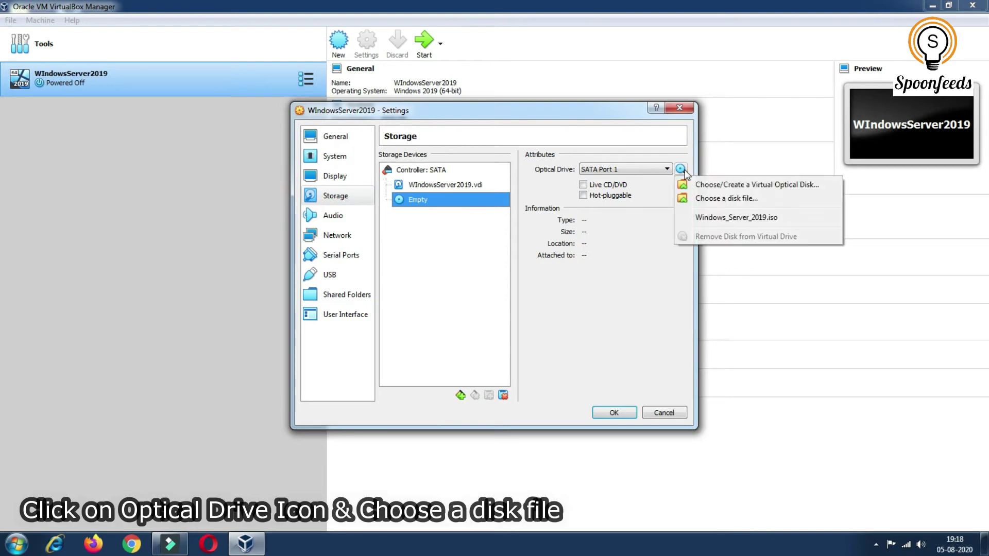
click(707, 200)
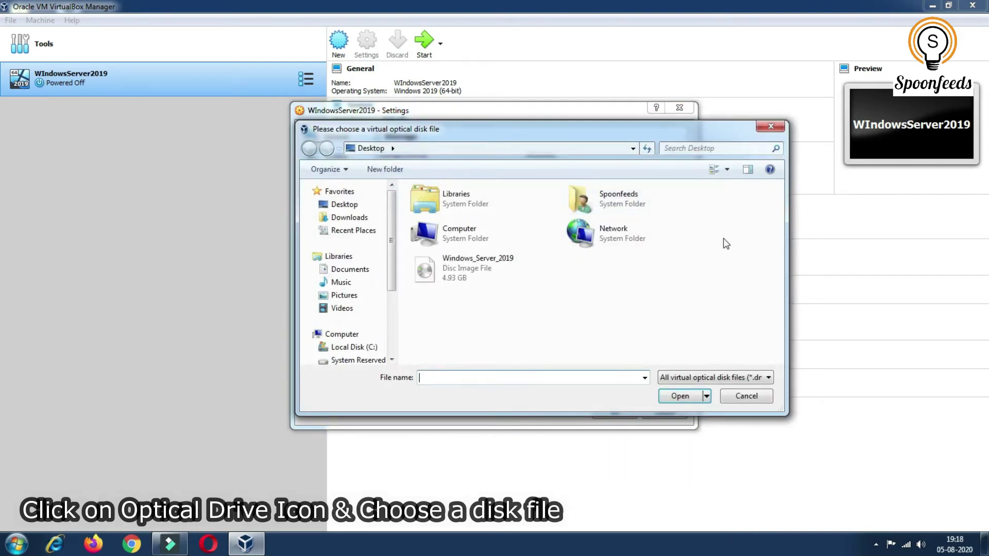
click(462, 264)
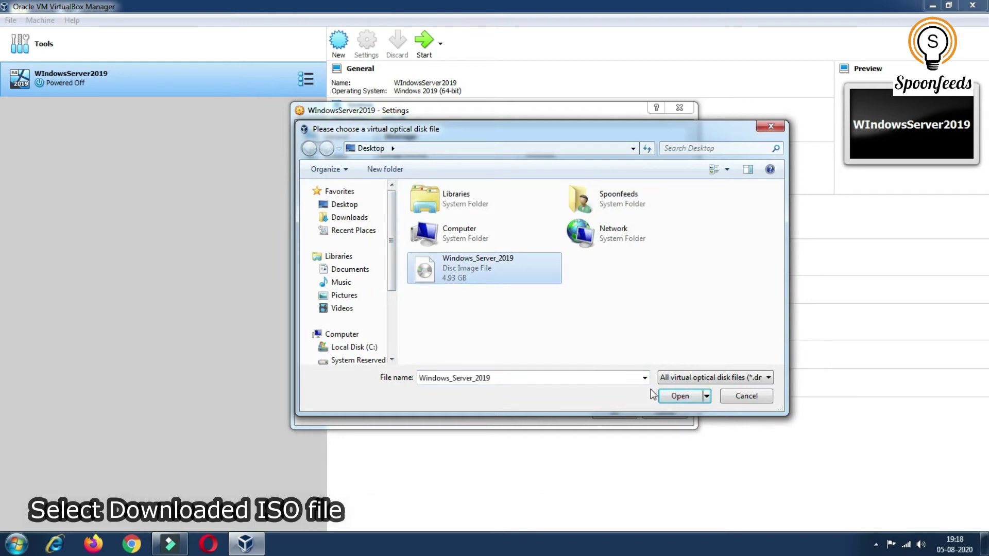
click(664, 396)
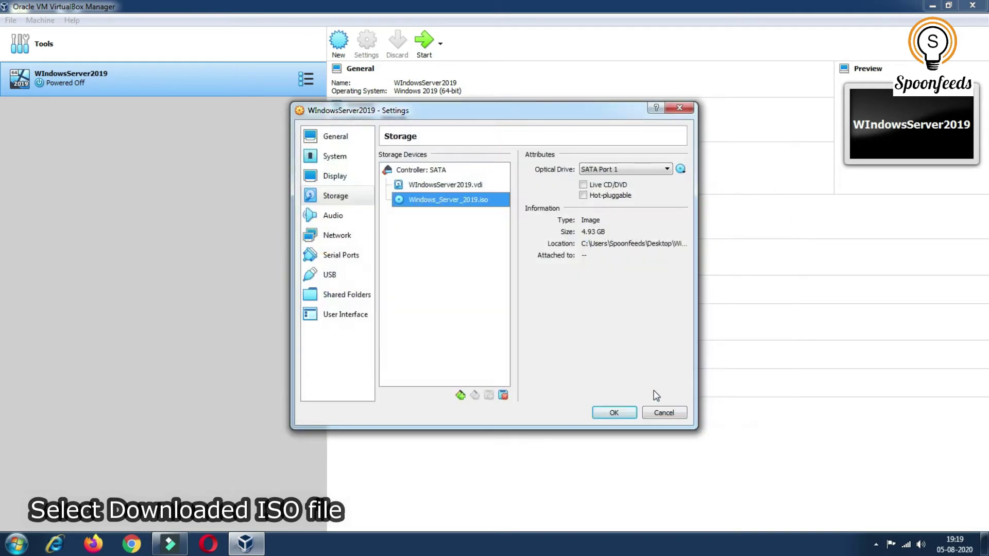
Attach the VM's network adapter as Bridged Adapter, save the settings, and start the machine
click(333, 237)
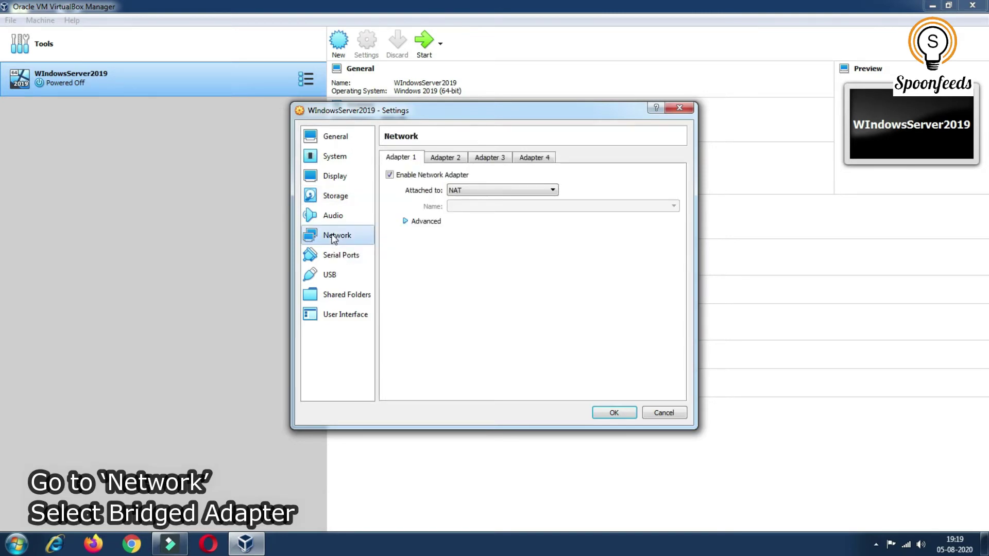
click(505, 192)
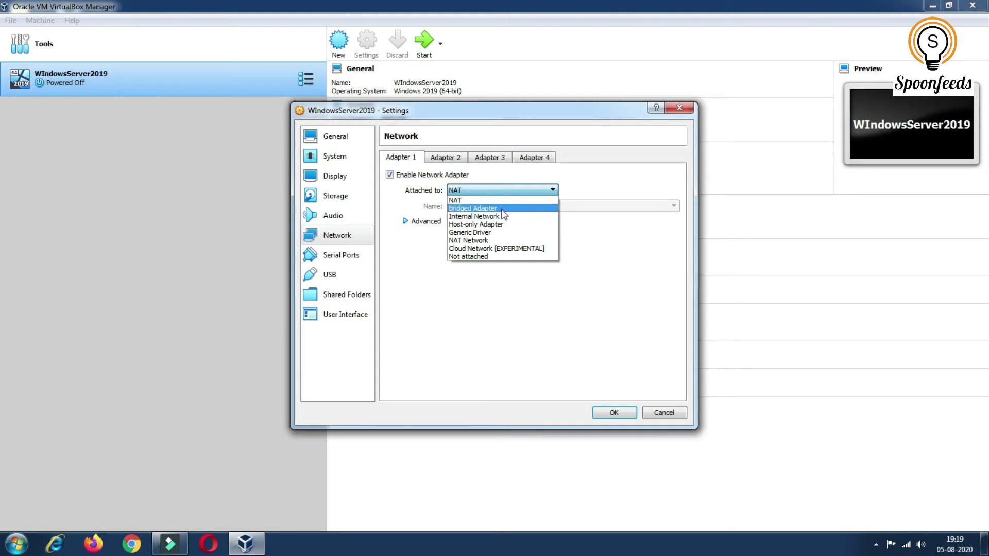
click(473, 209)
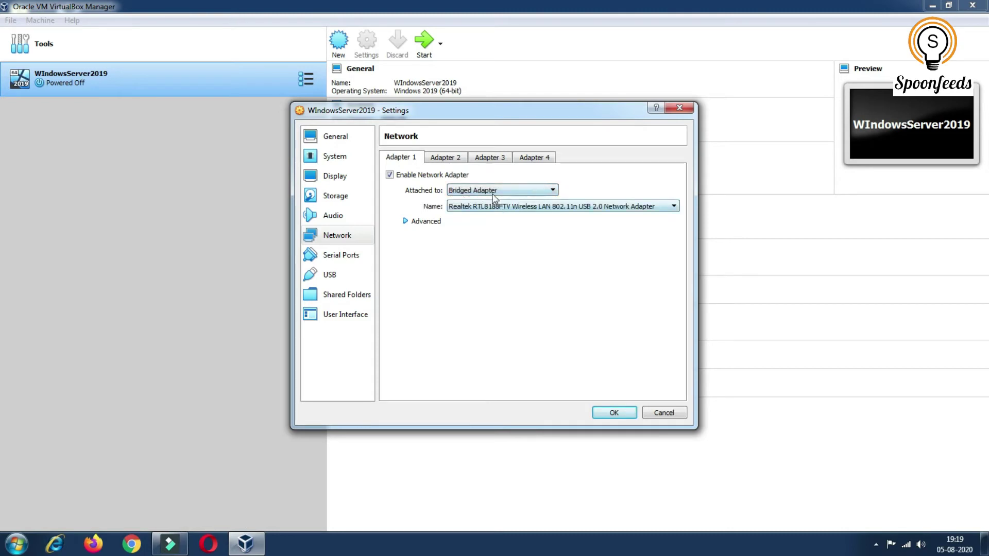
click(609, 414)
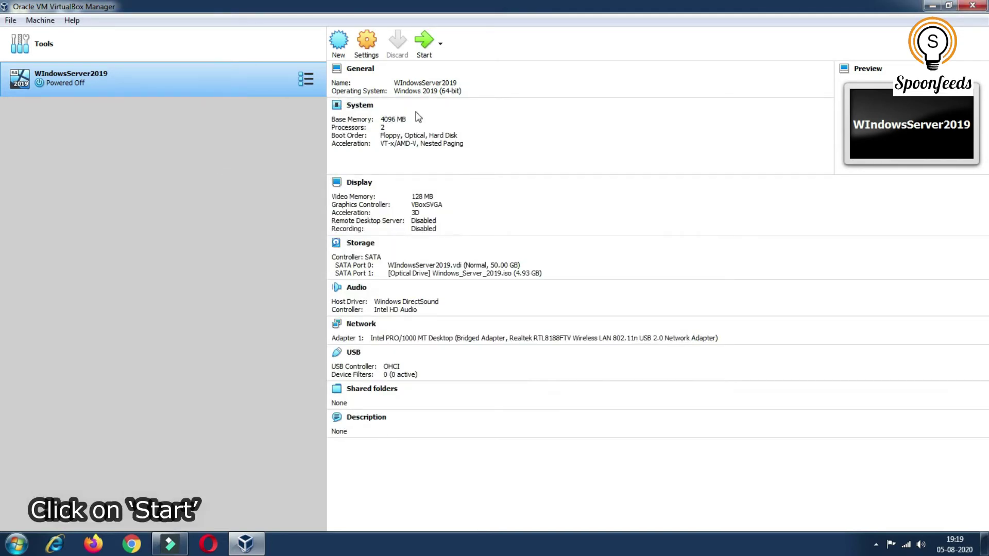
click(425, 45)
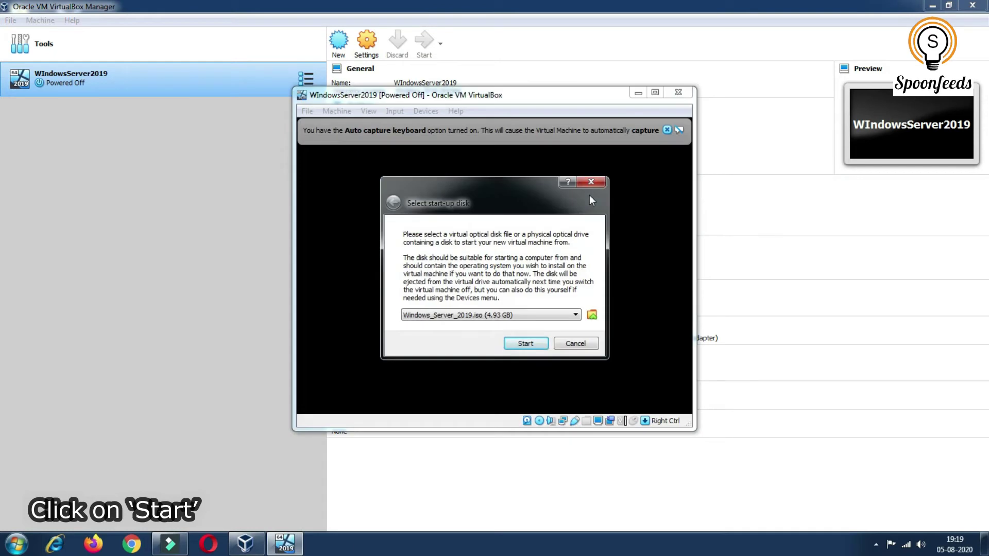
Boot from Windows_Server_2019.iso, maximize the VM window, accept the default language and choose Install now
click(525, 343)
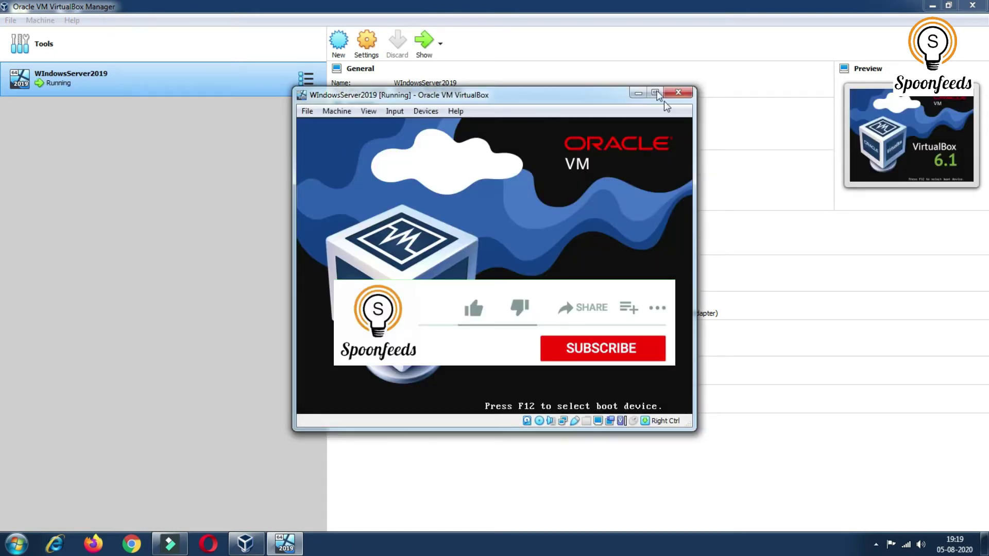
click(654, 92)
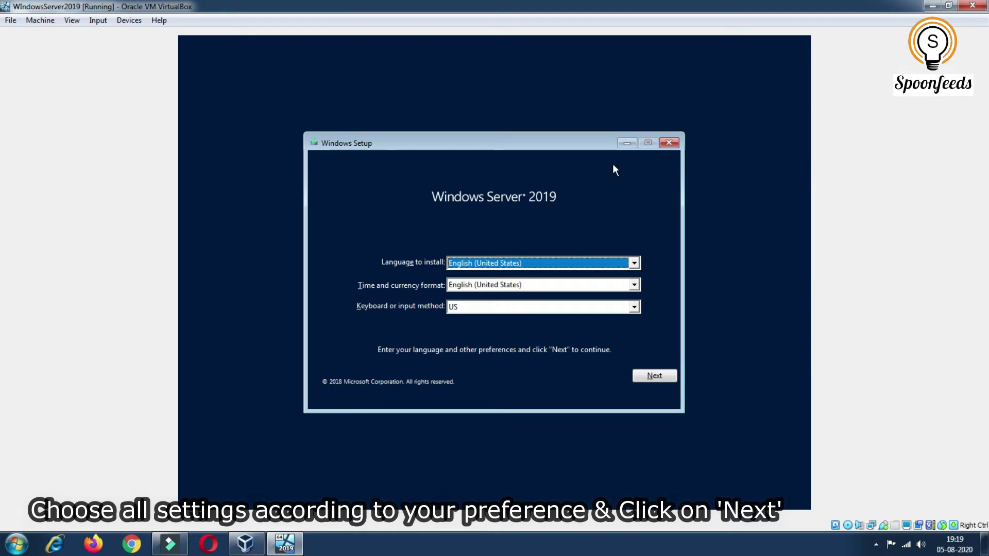
click(654, 377)
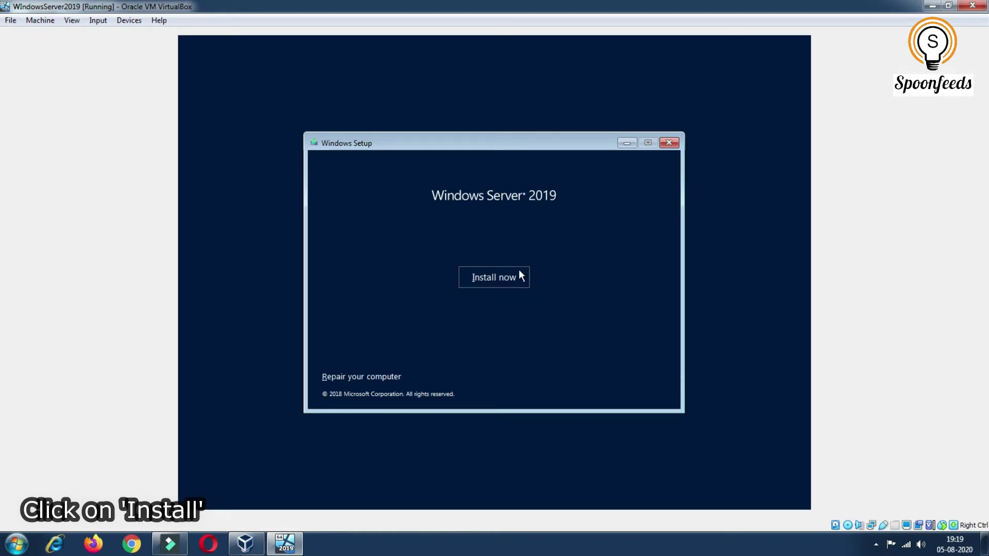
click(515, 282)
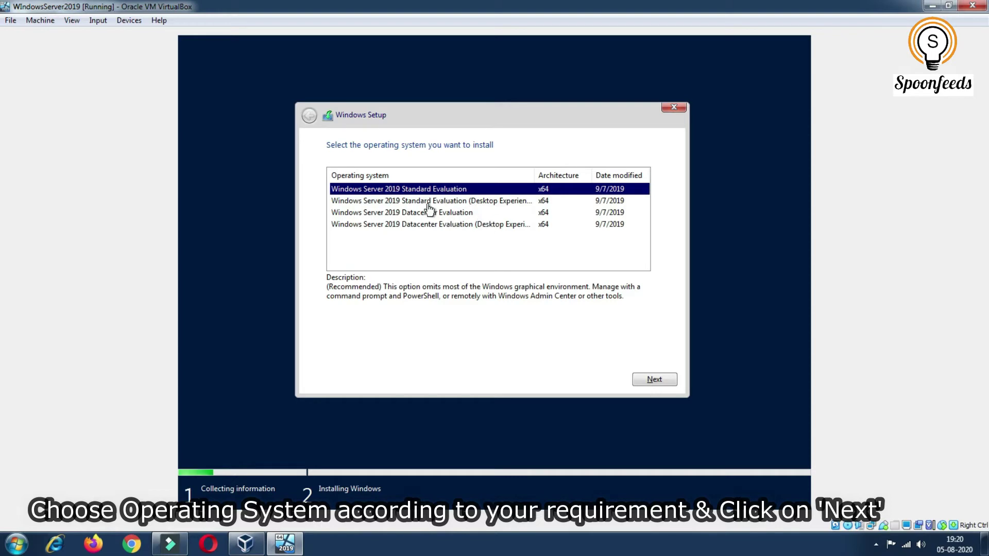
Choose Datacenter with Desktop Experience, accept the license terms, and pick a Custom installation
click(431, 226)
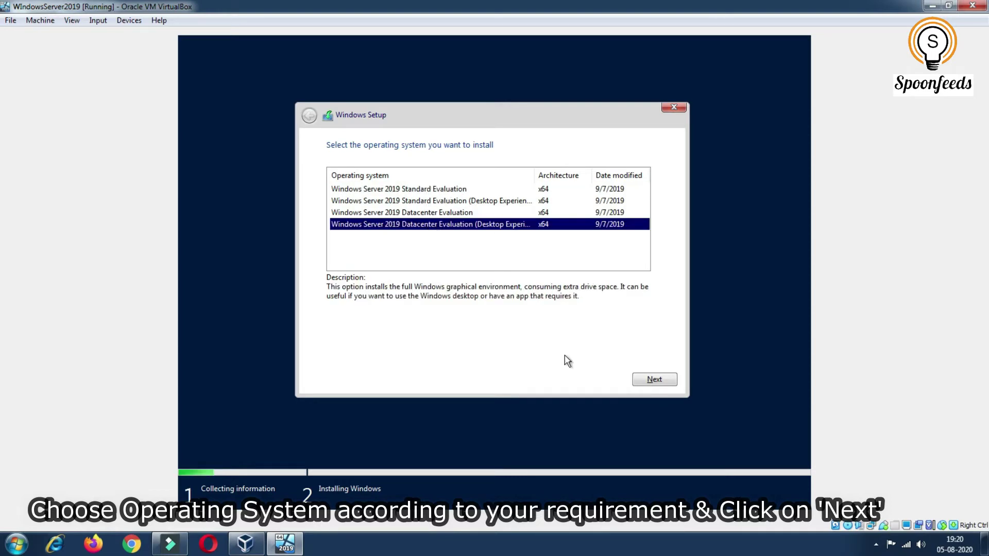
click(660, 379)
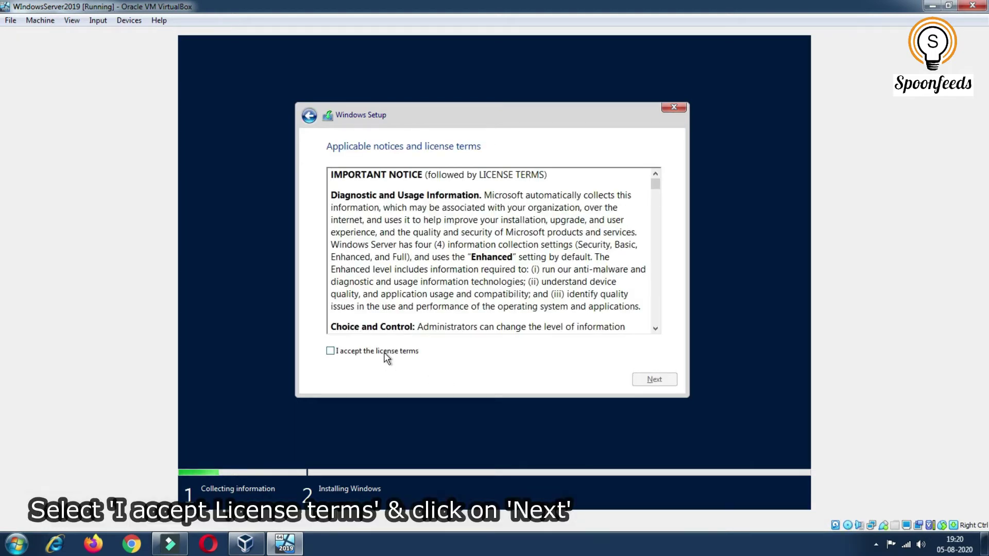
click(385, 353)
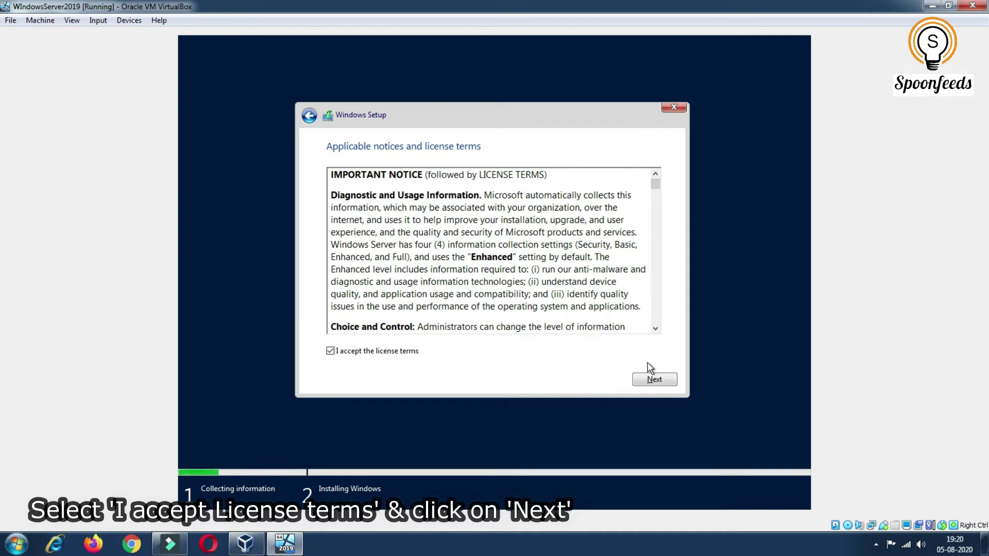
click(652, 380)
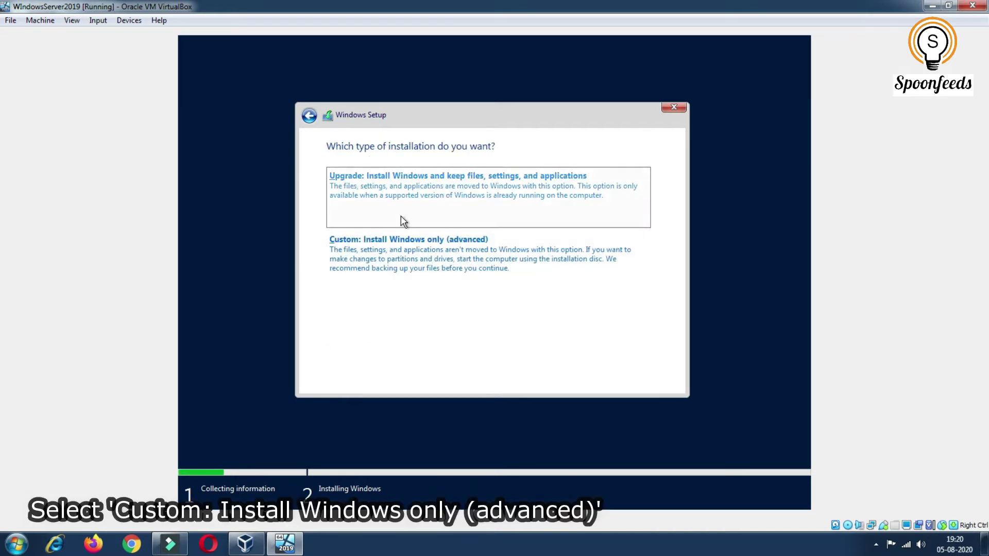
click(405, 265)
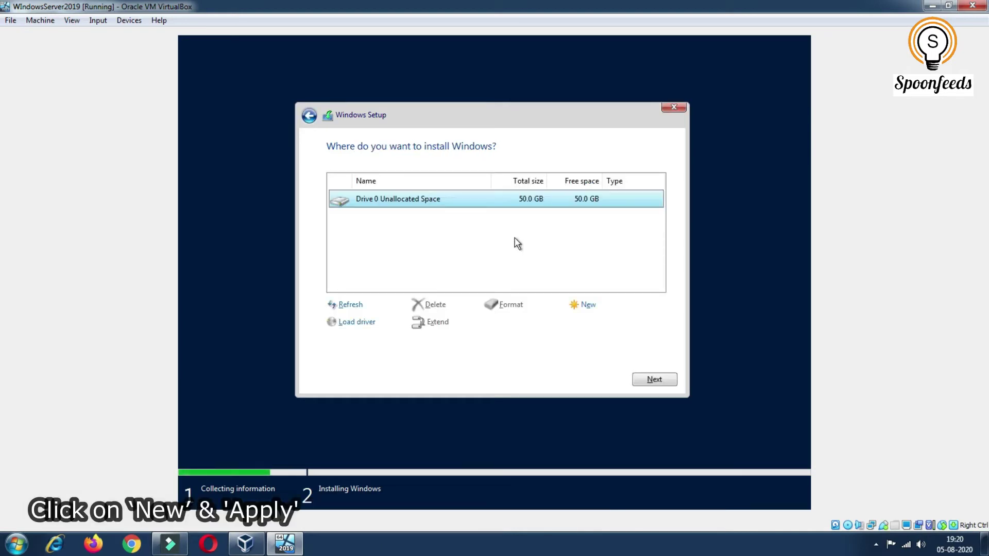
Create a 51200 MB partition on the drive and install Windows onto Drive 0 Partition 2
click(587, 307)
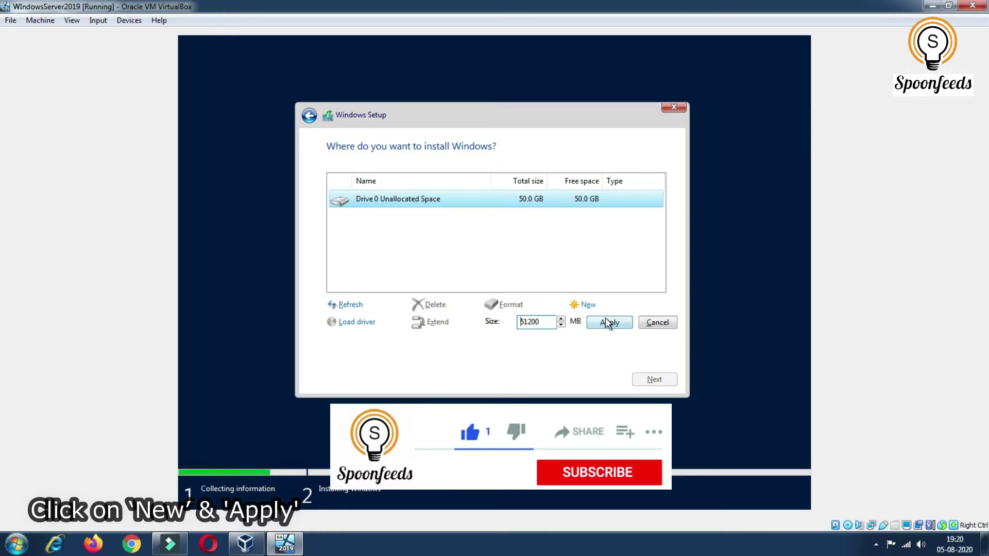
click(607, 323)
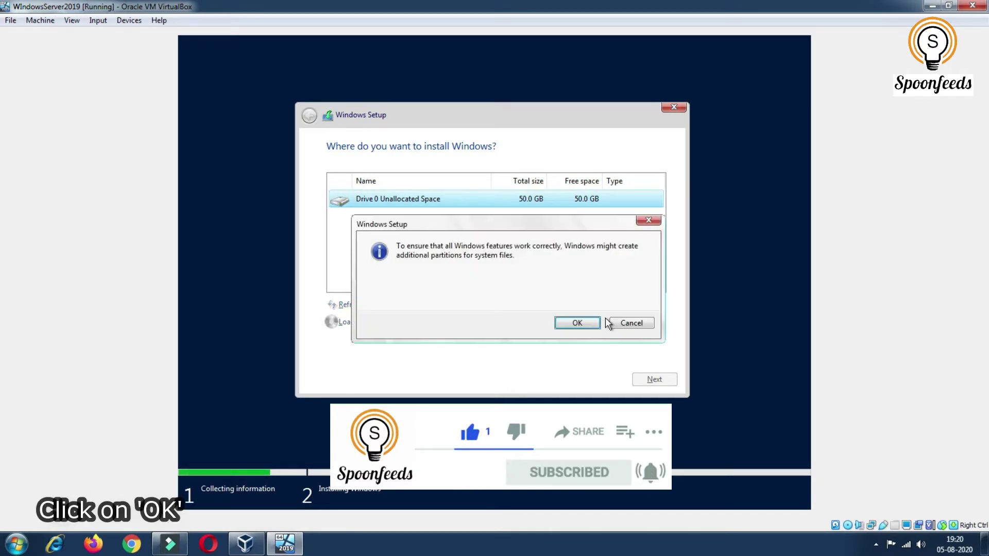
click(577, 323)
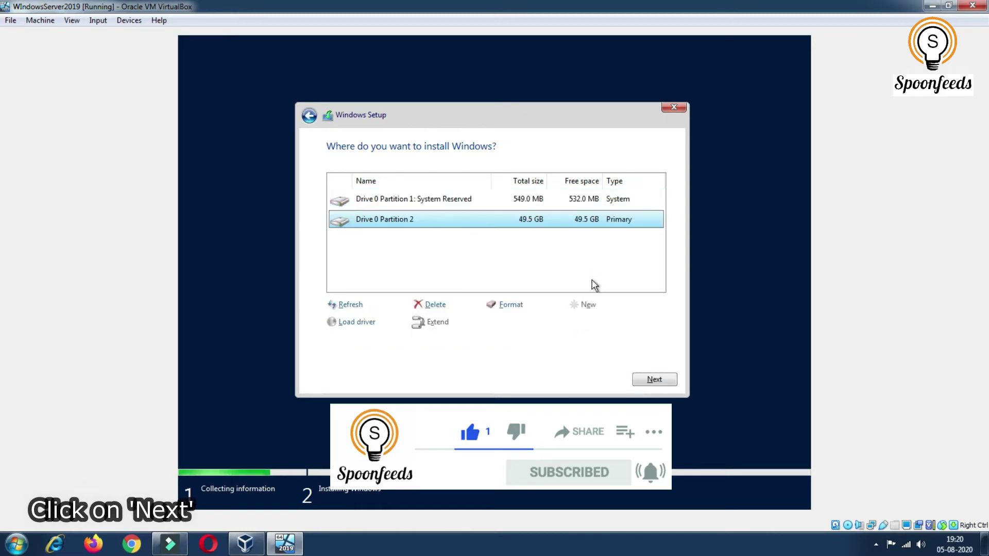
click(649, 383)
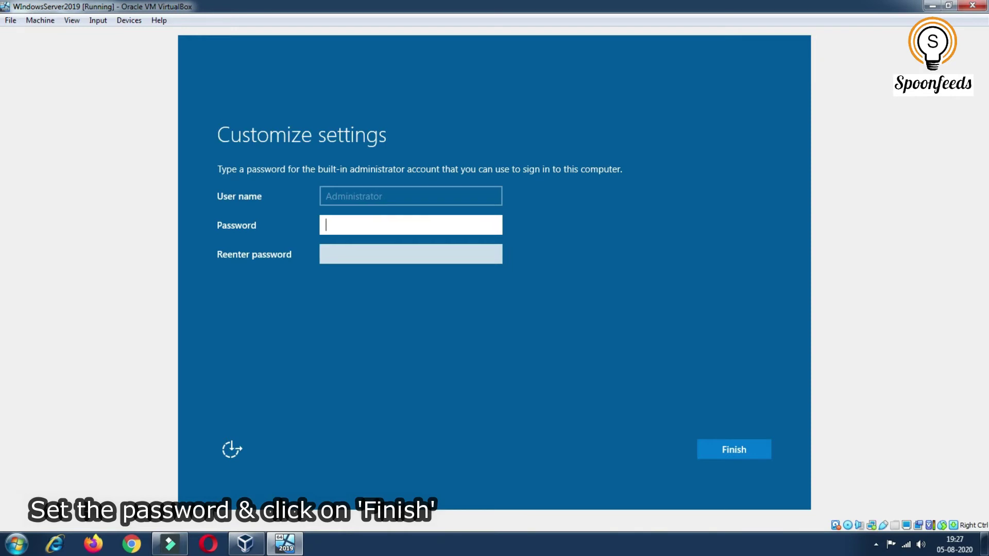
Enter and confirm the built-in Administrator password, then finish the Customize settings page
click(411, 254)
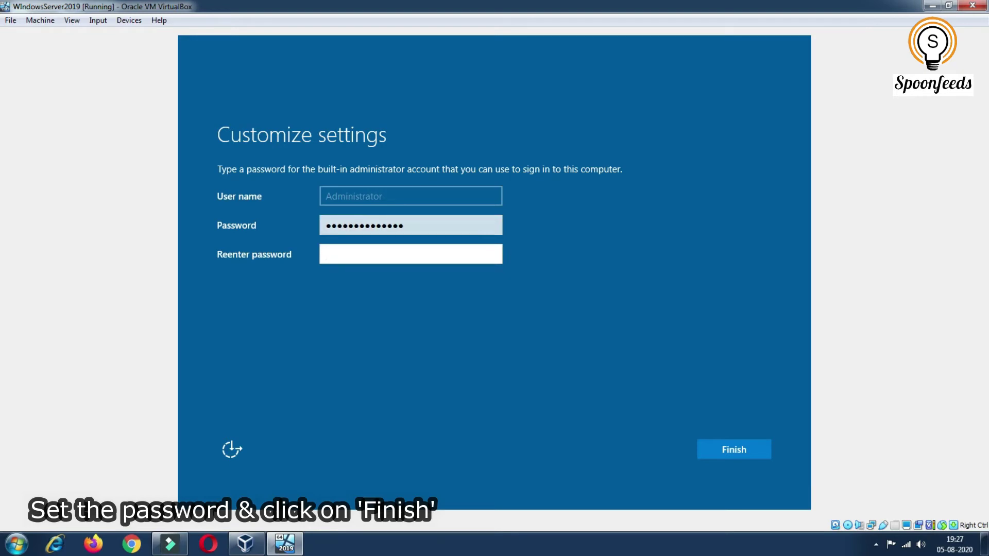
click(725, 453)
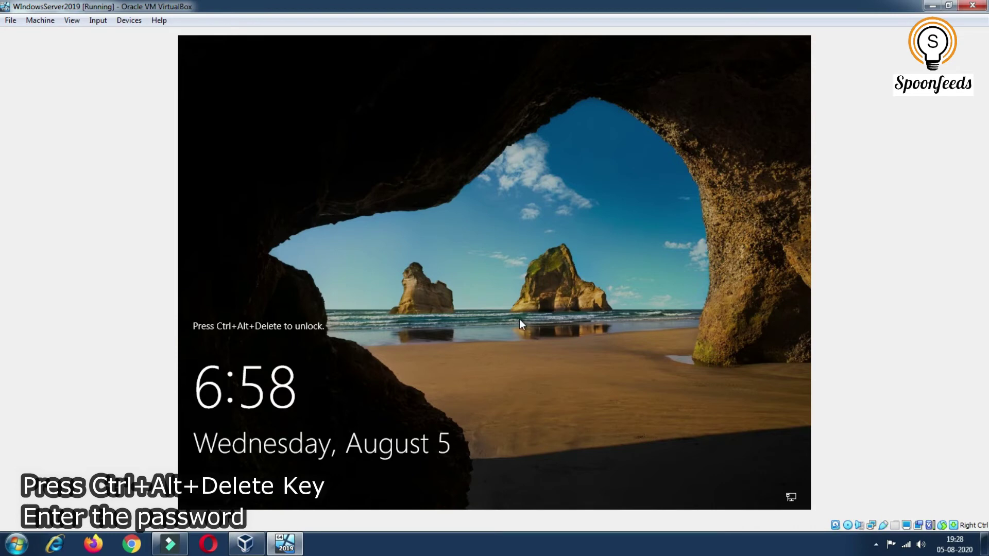
Sign in as Administrator with Ctrl+Alt+Delete and the account password, then allow network discovery
key(ctrl+alt+Delete)
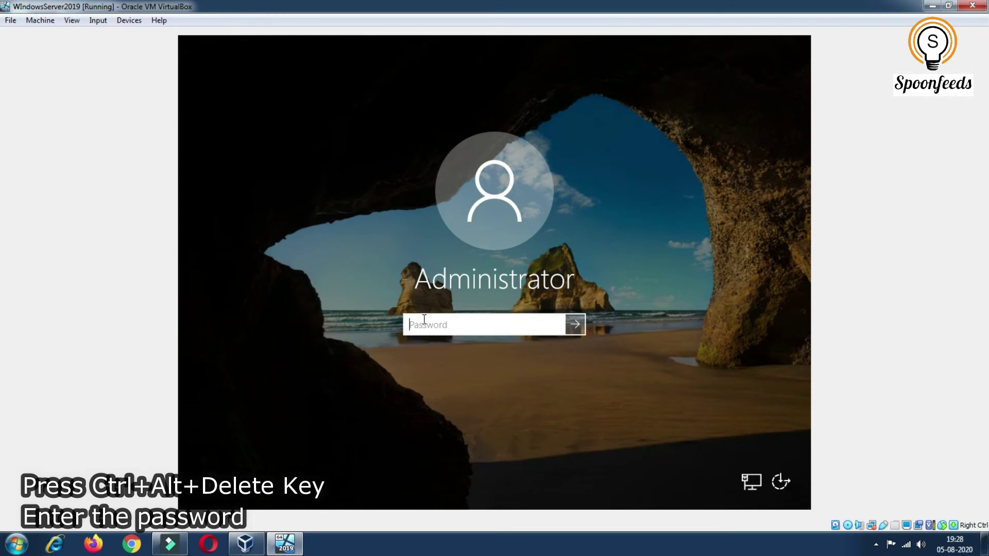
text(••••••••••••••)
click(572, 332)
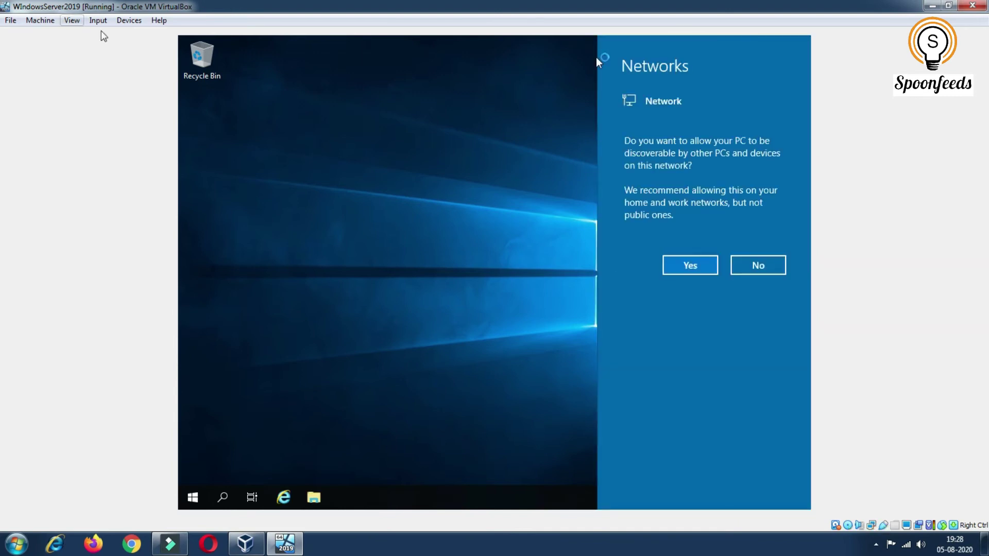
click(679, 264)
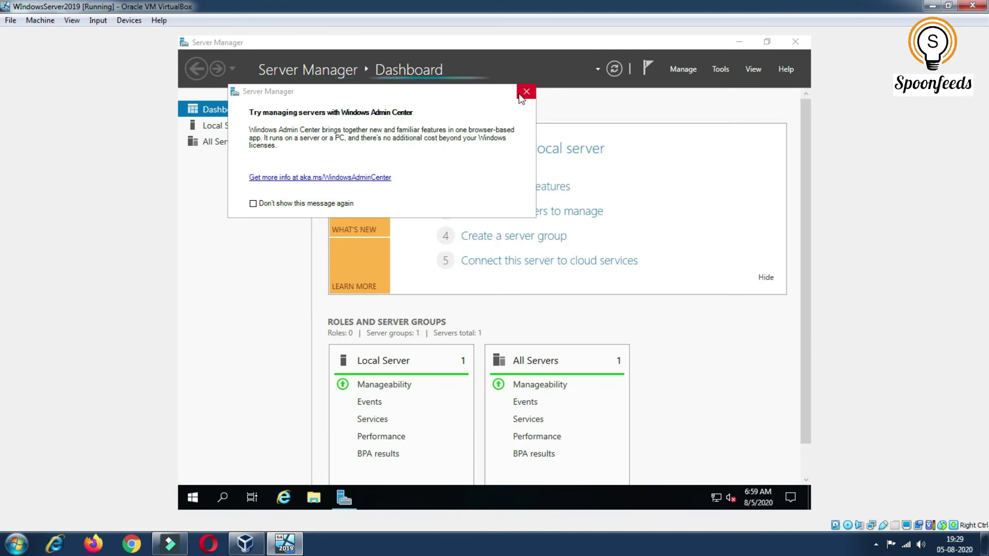
Suppress the Windows Admin Center prompt, close Server Manager, and insert the Guest Additions CD image from Devices
click(328, 205)
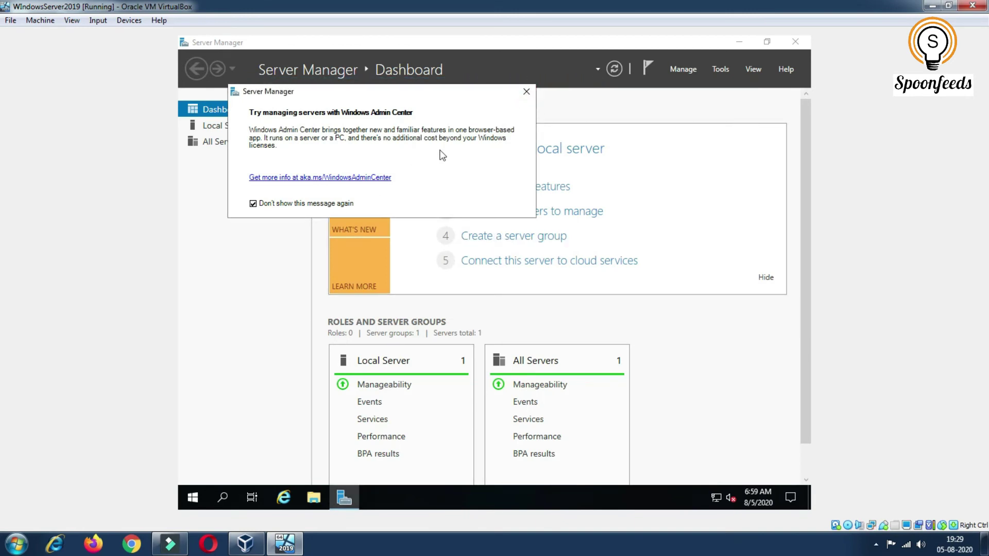
click(526, 91)
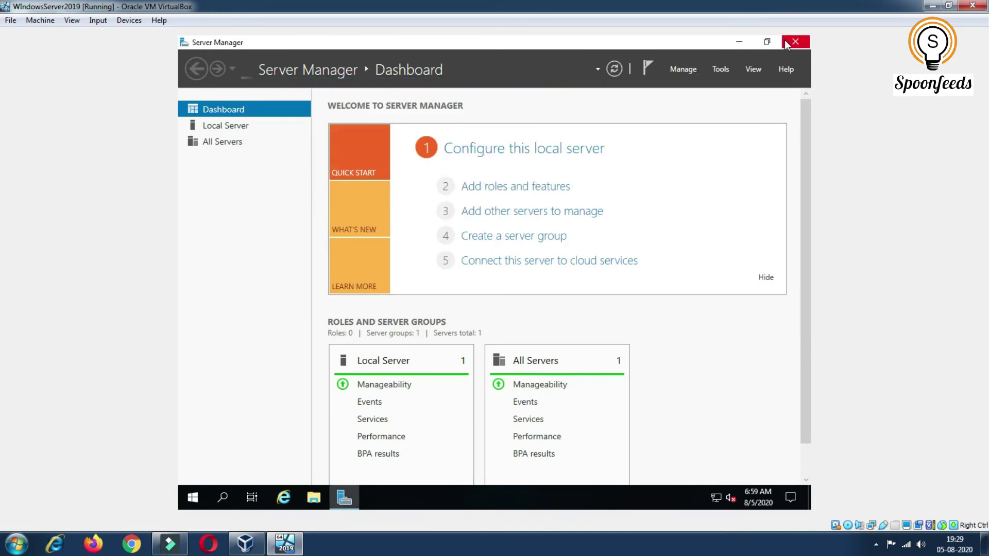
click(786, 43)
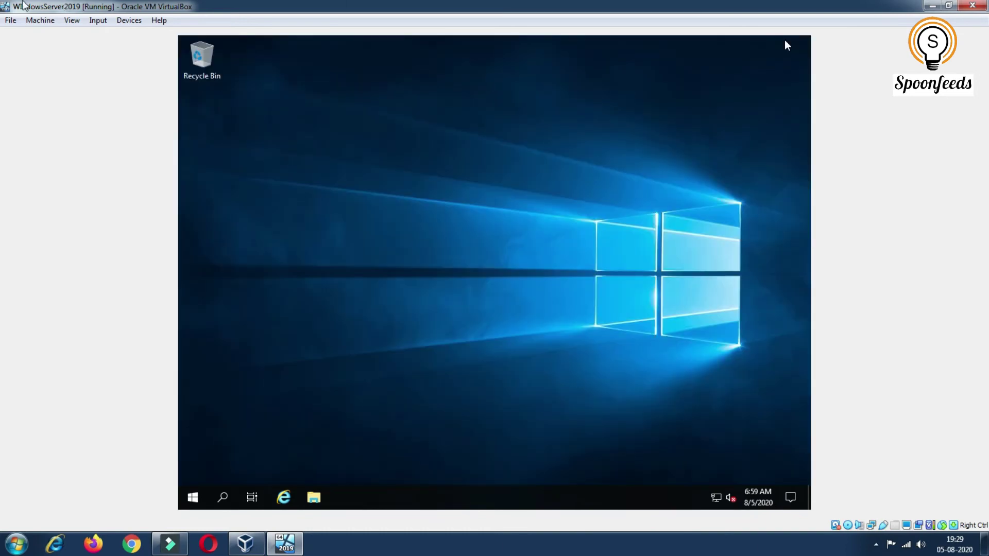
click(121, 21)
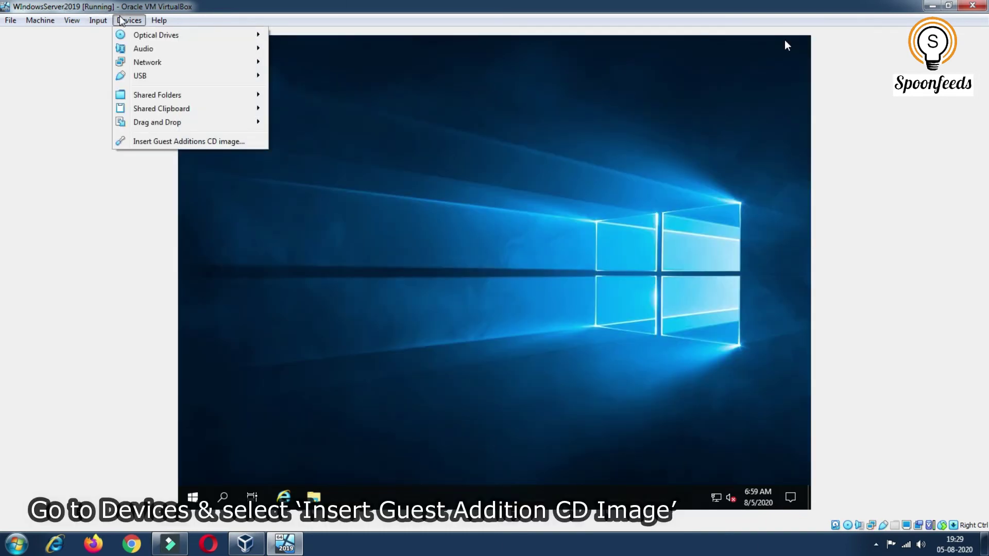
click(176, 142)
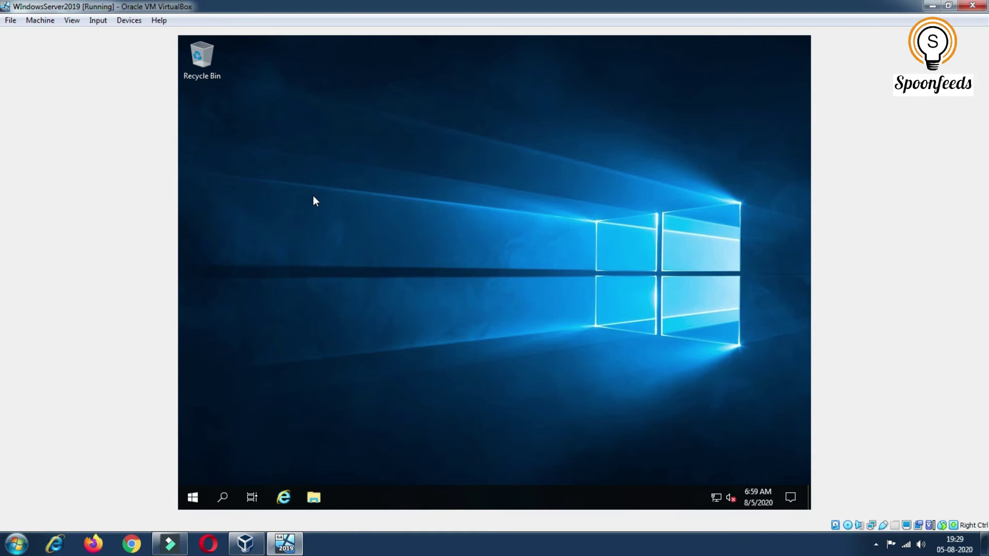
Open CD Drive (D:) VirtualBox Guest Additions in File Explorer and launch VBoxWindowsAdditions
click(309, 499)
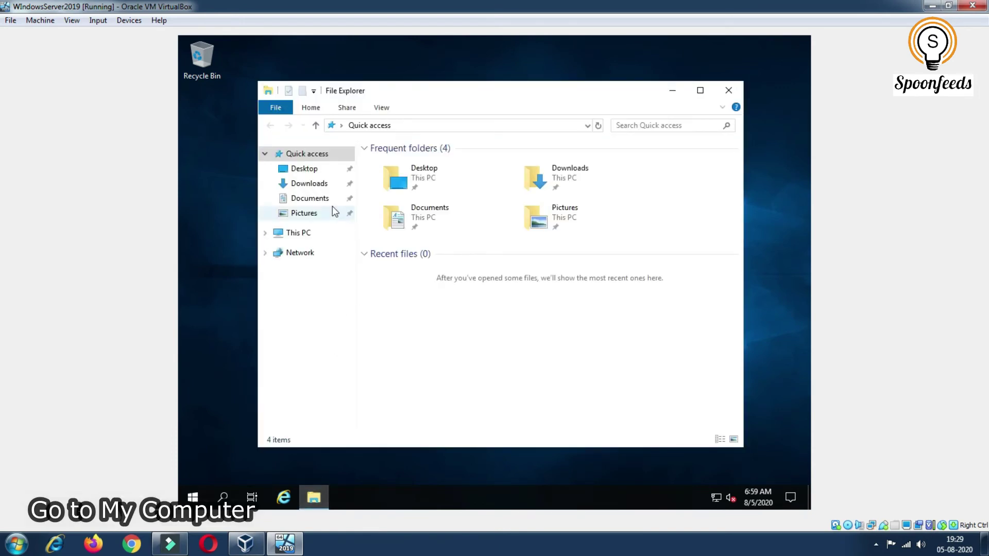
click(292, 238)
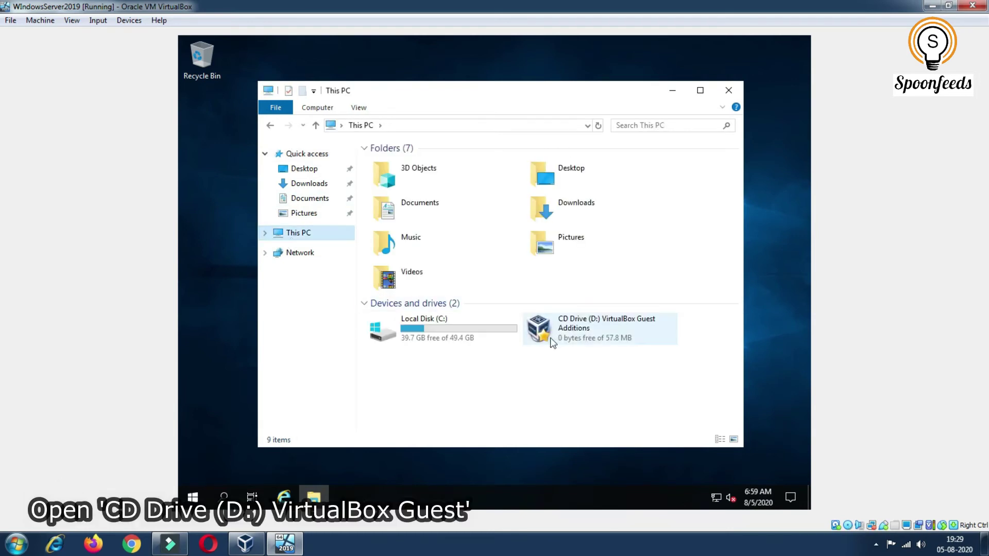
double_click(552, 342)
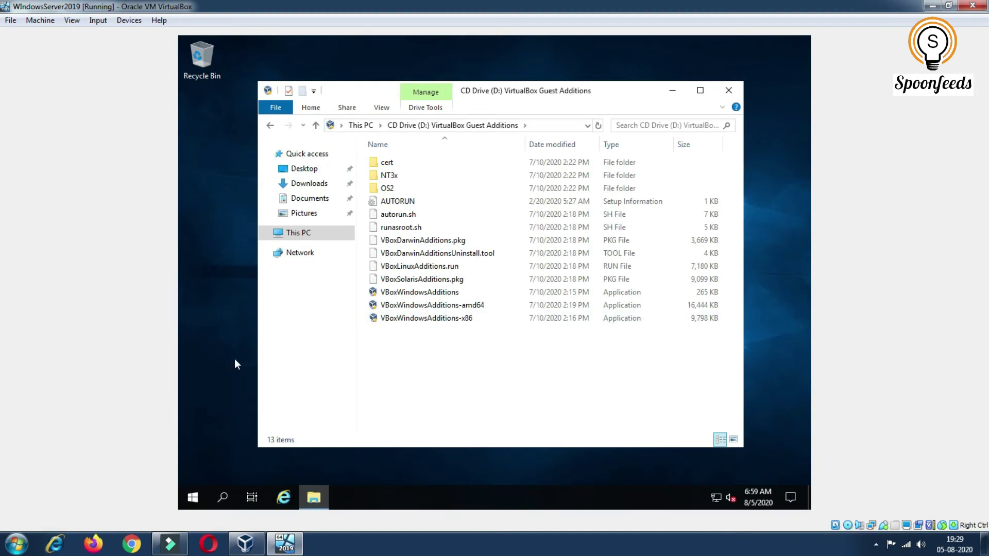
double_click(419, 292)
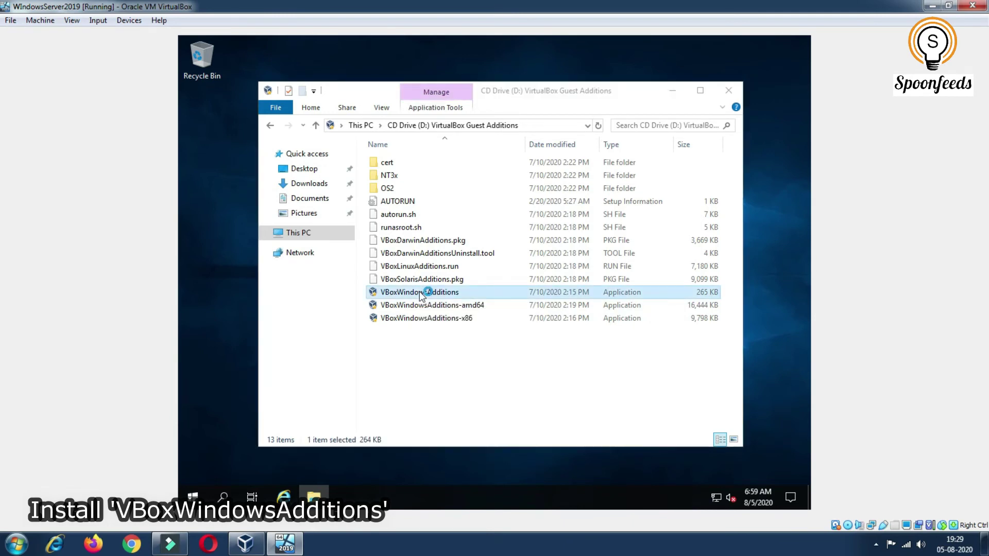
Install Guest Additions 6.1.12 with default location and components, allow the Oracle driver, and reboot now
click(561, 367)
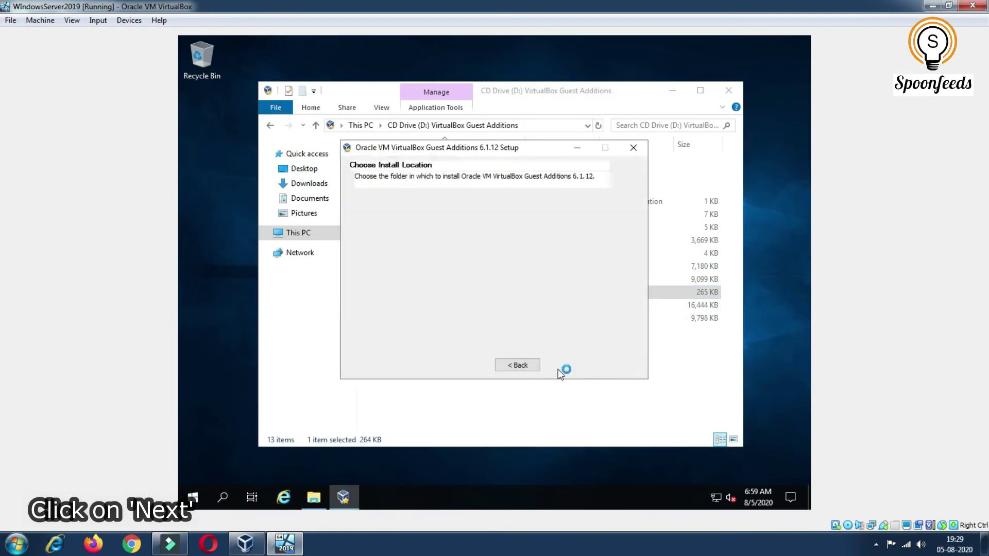
click(562, 366)
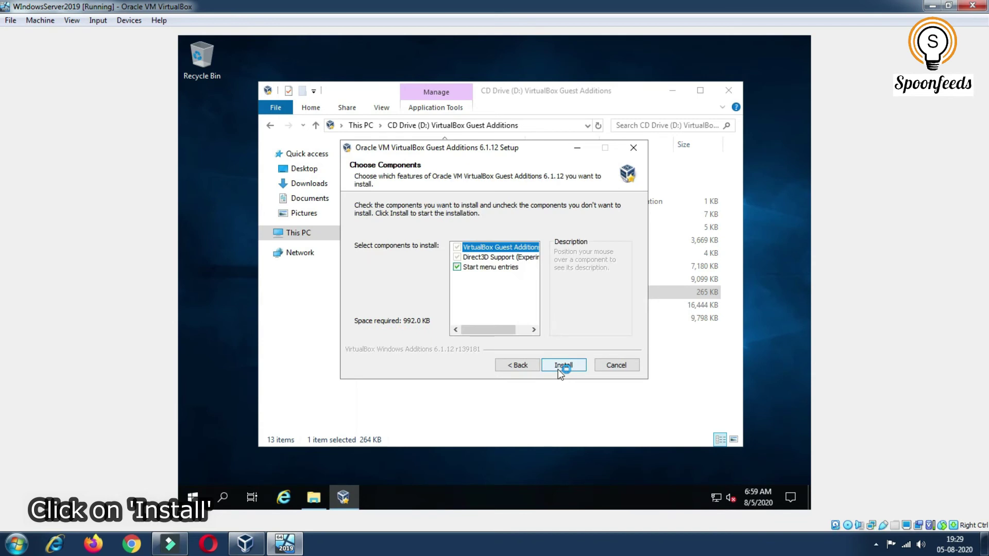
click(562, 366)
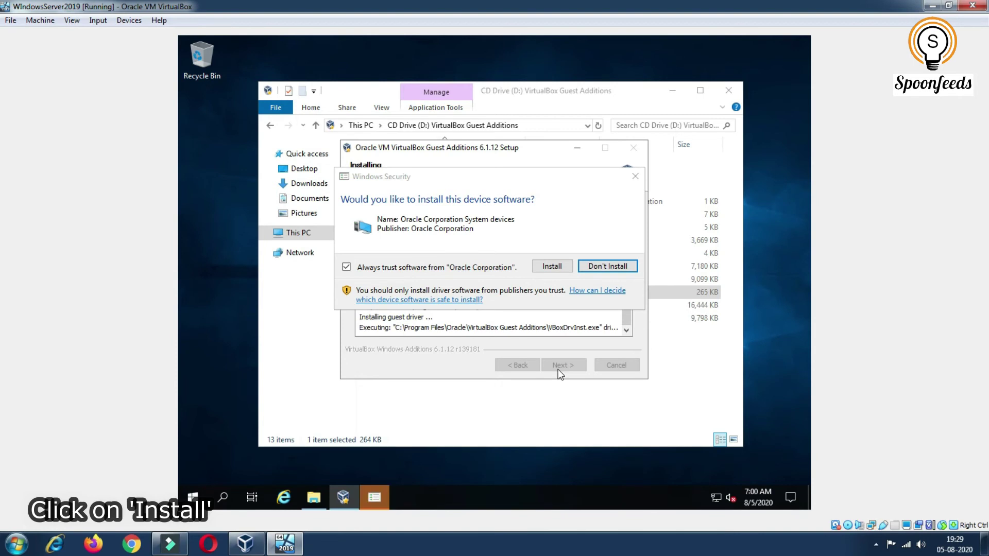
click(552, 266)
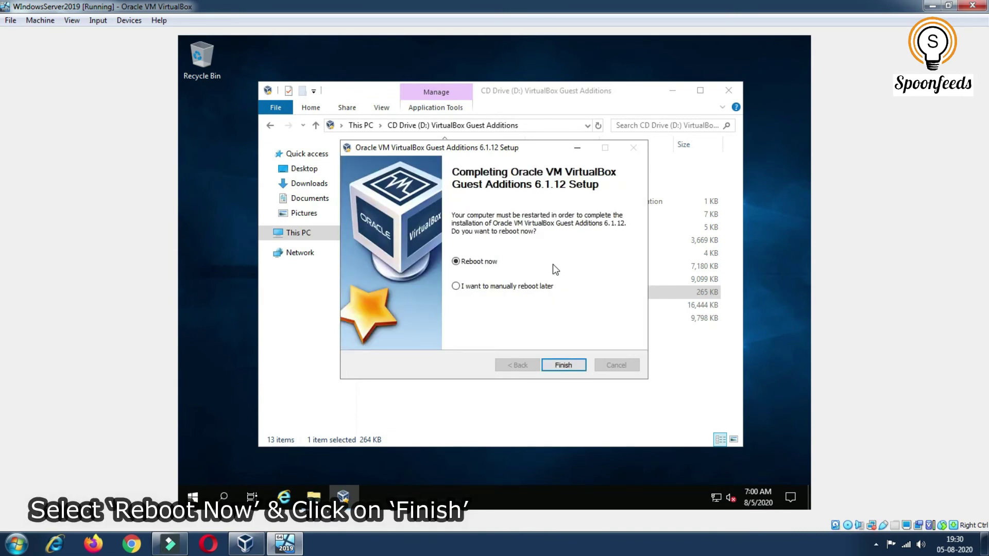
click(556, 367)
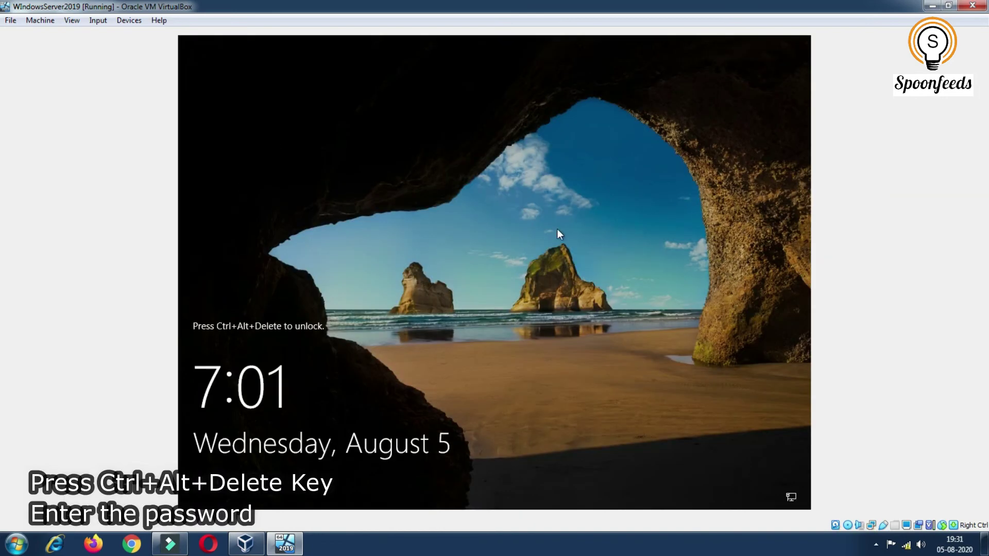
After the reboot, press Ctrl+Alt+Delete and sign in with the Administrator password
key(ctrl+alt+Delete)
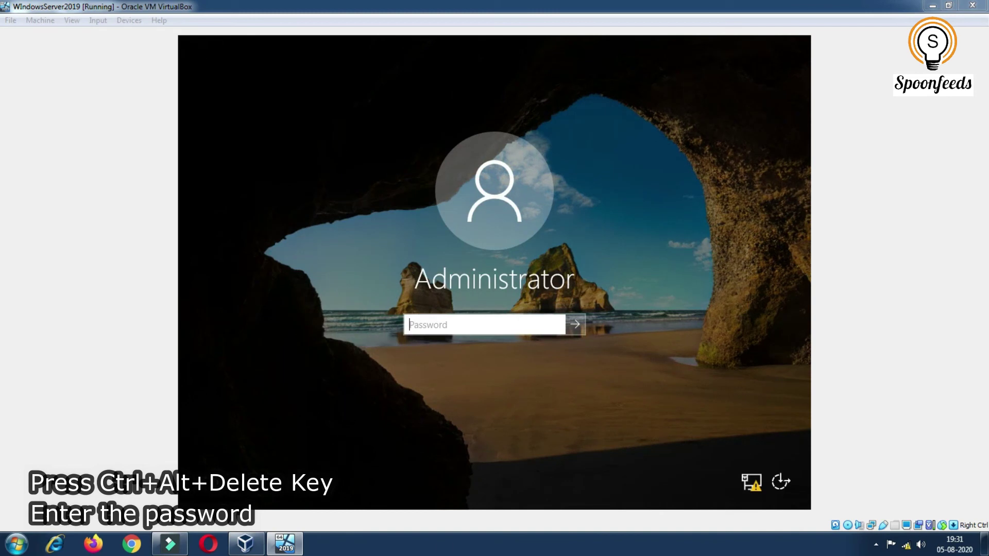
click(414, 328)
text(•••••)
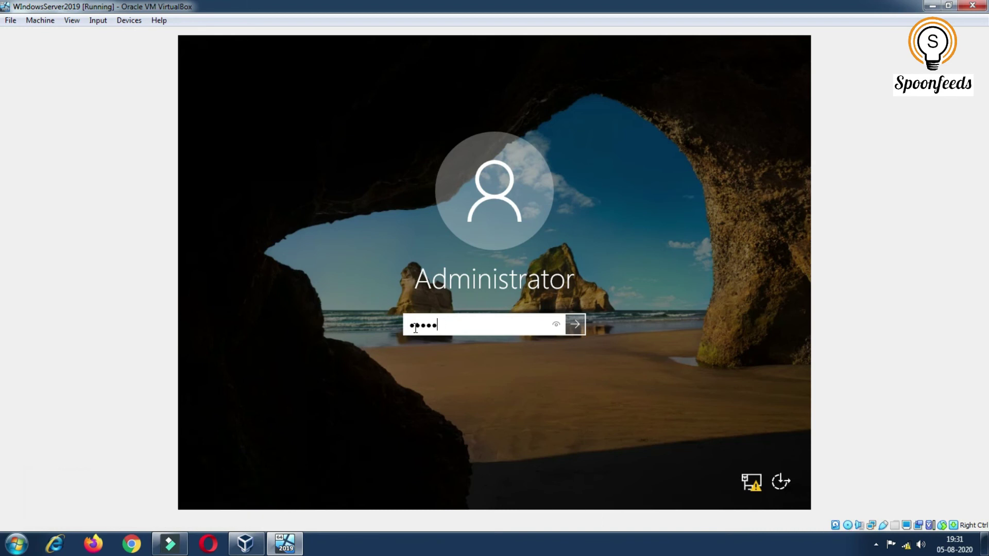
text(•••••••••)
click(575, 332)
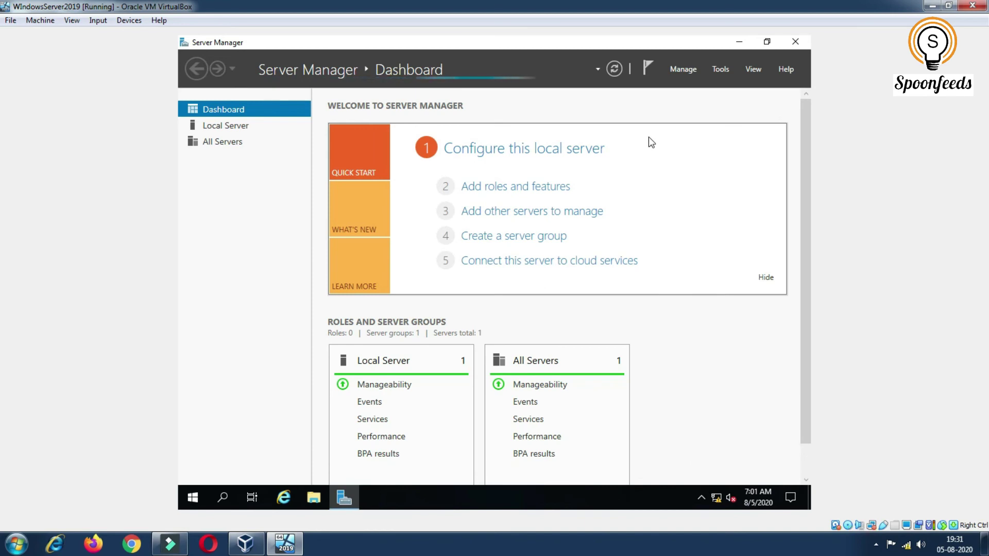
Close Server Manager and open Desktop icon settings from Personalize > Themes
click(793, 50)
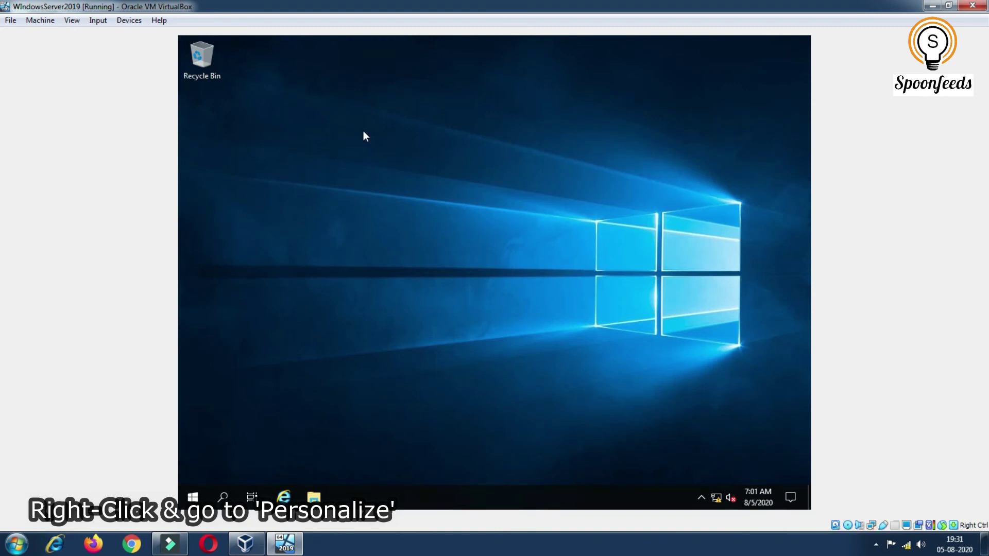
right_click(375, 108)
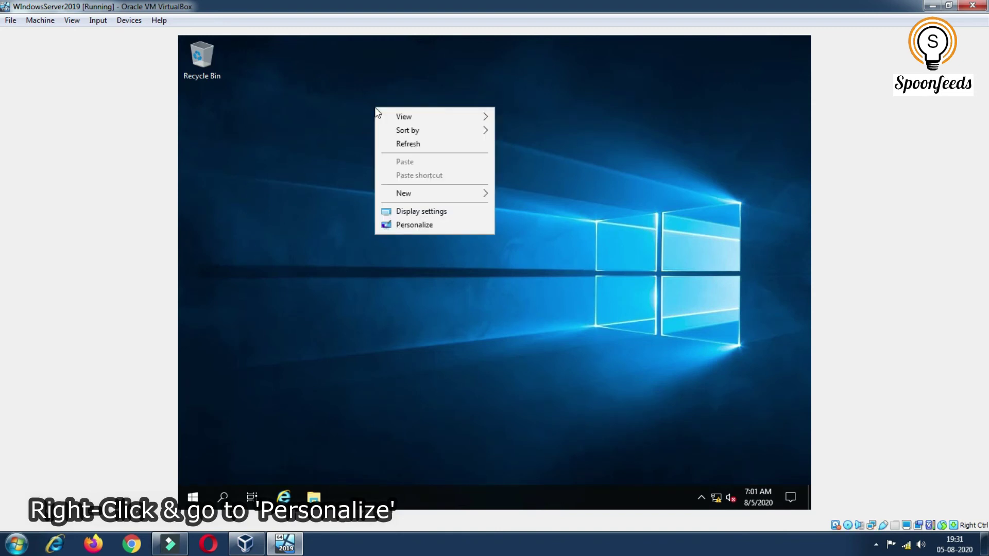
click(418, 226)
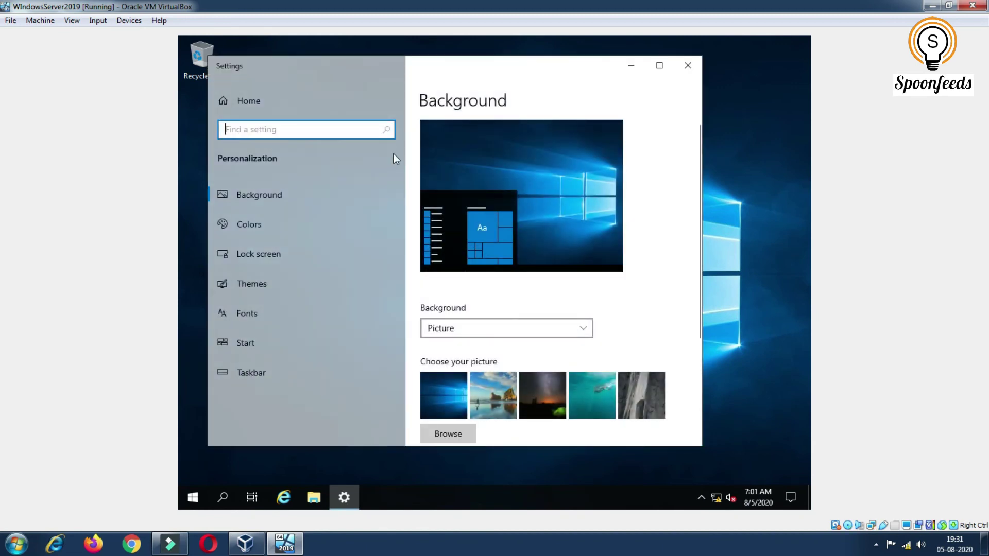
click(249, 290)
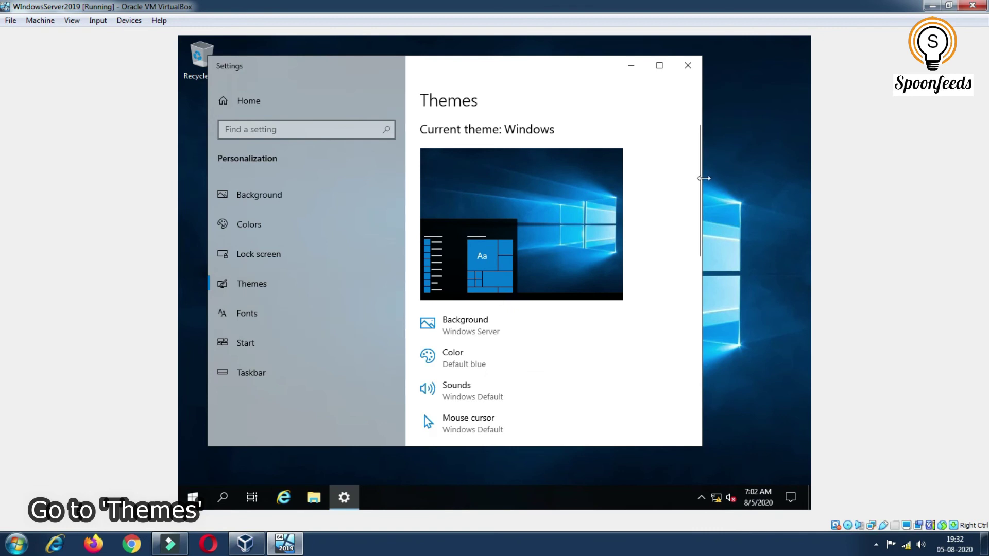
drag(699, 181, 686, 375)
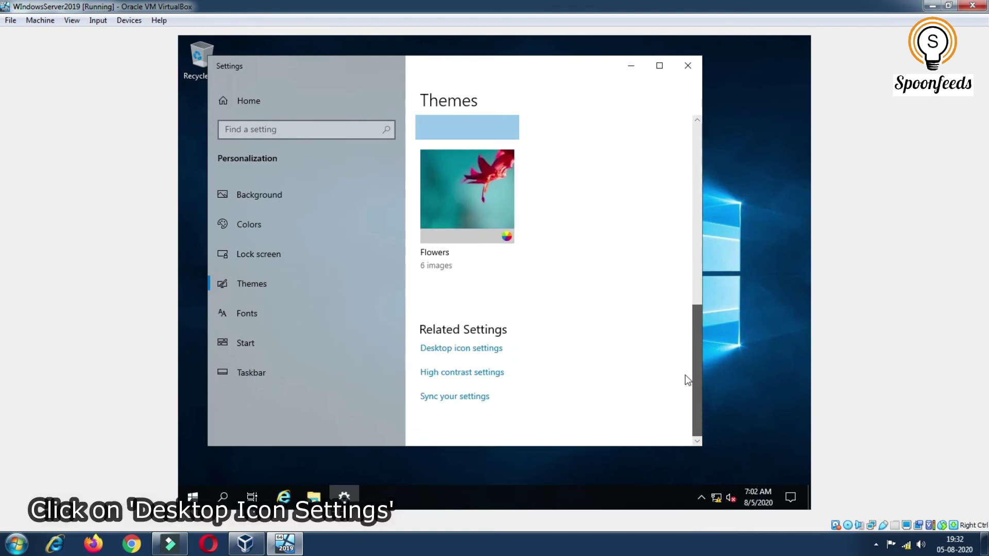
click(459, 349)
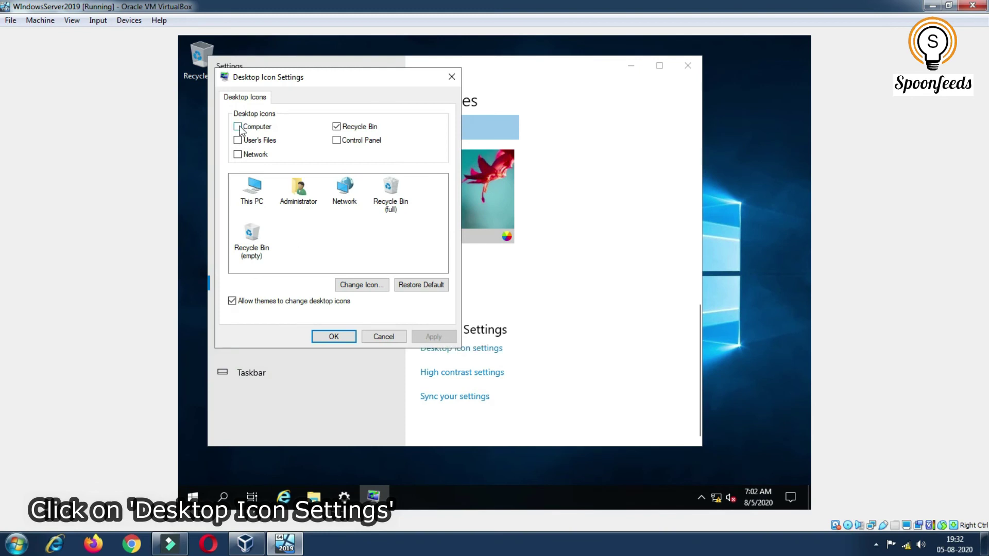
Enable the Computer, User's Files, Network and Control Panel desktop icons, apply, and close Settings
click(238, 127)
click(240, 141)
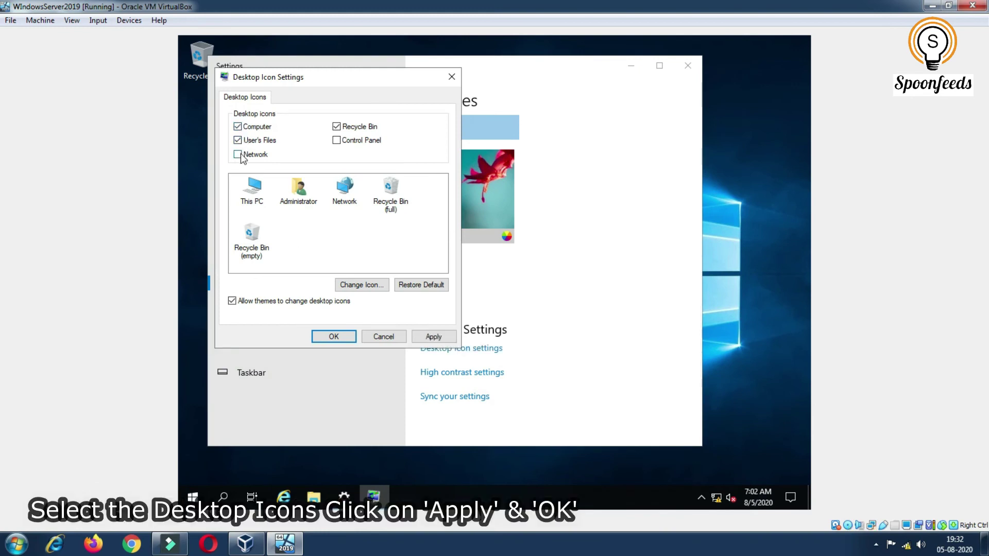
click(238, 154)
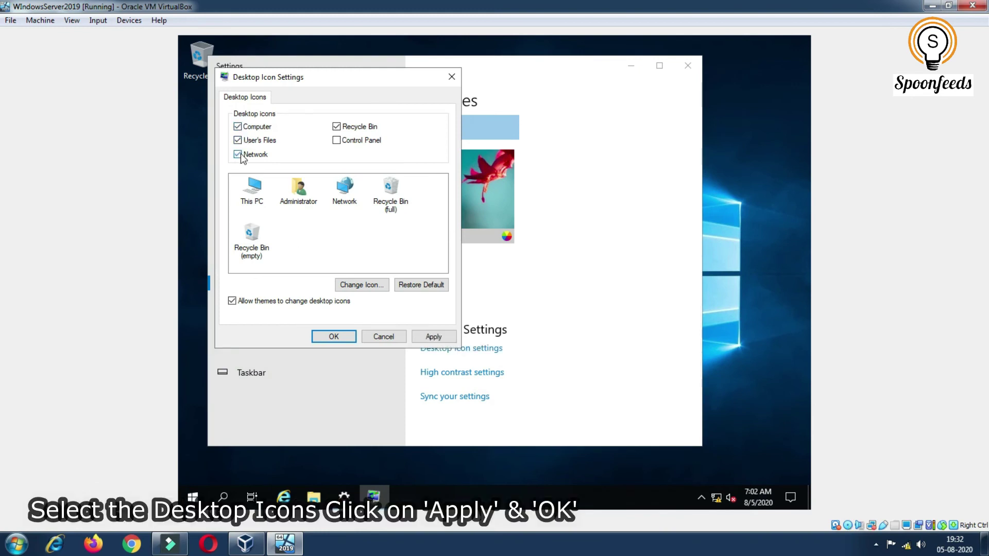
click(337, 143)
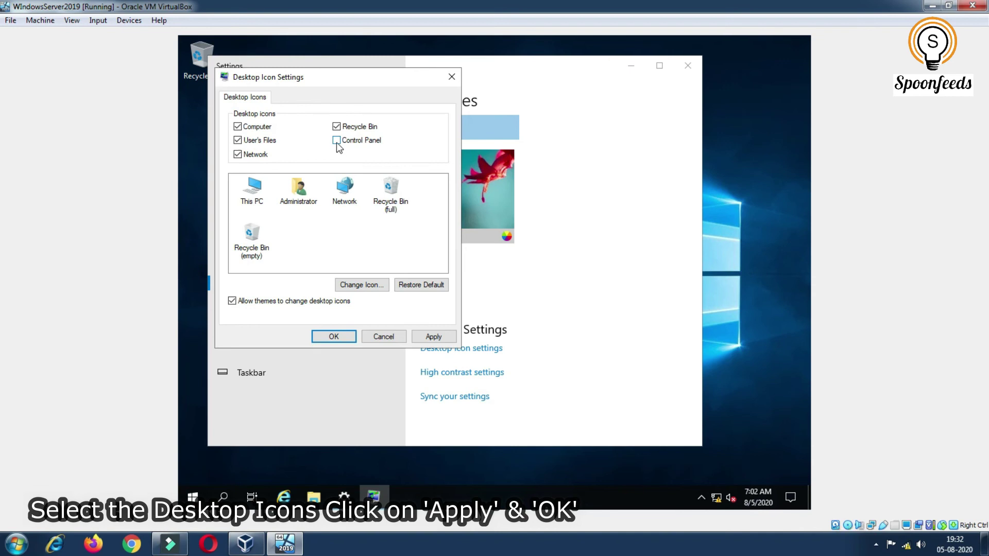
click(433, 337)
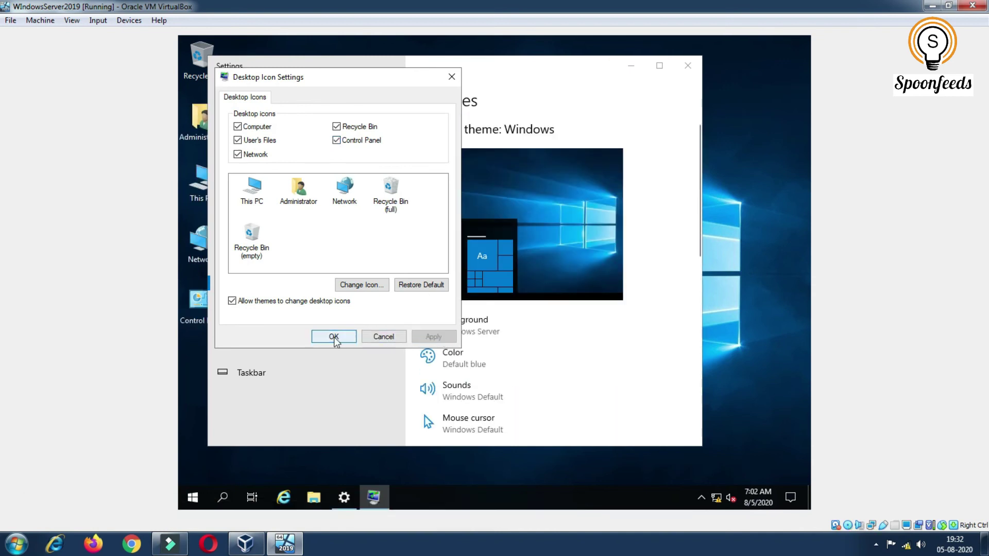
click(334, 338)
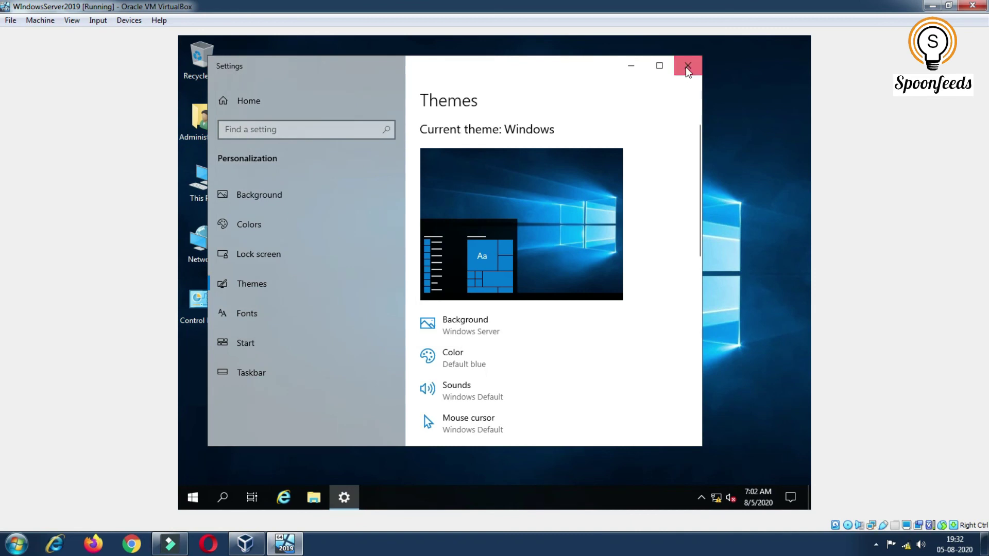
click(687, 66)
Sort the guest desktop icons by Name, applying the sort twice
right_click(386, 161)
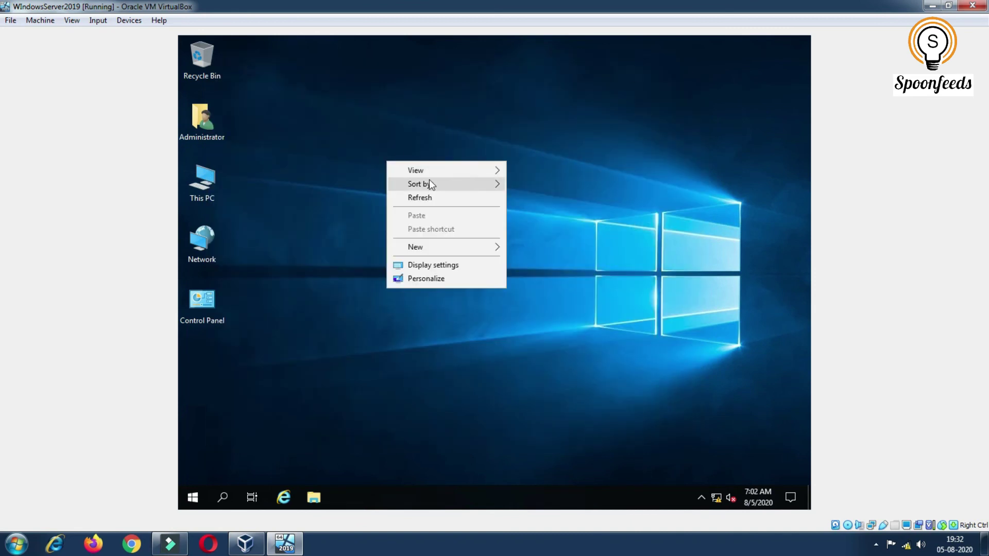
mouse_move(429, 183)
click(584, 186)
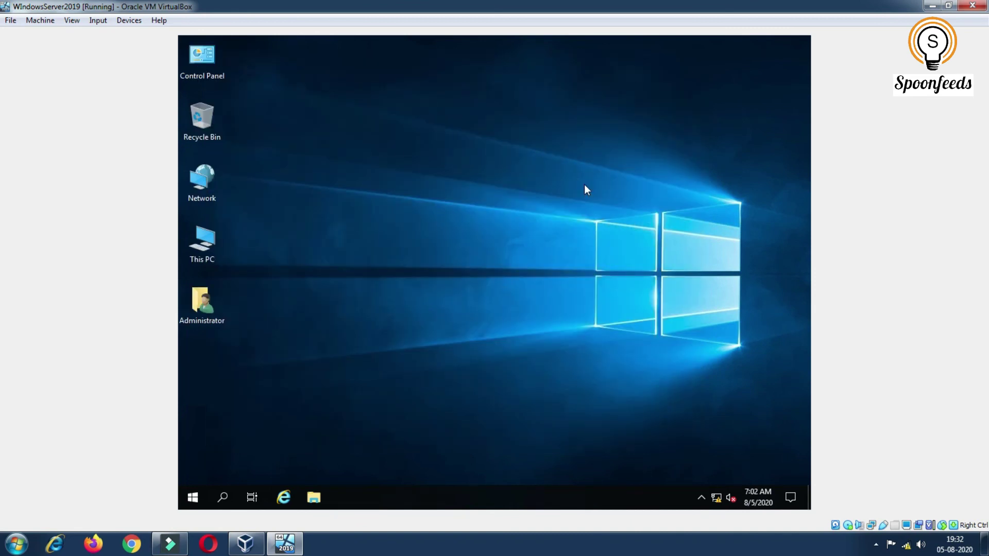
right_click(584, 185)
mouse_move(691, 210)
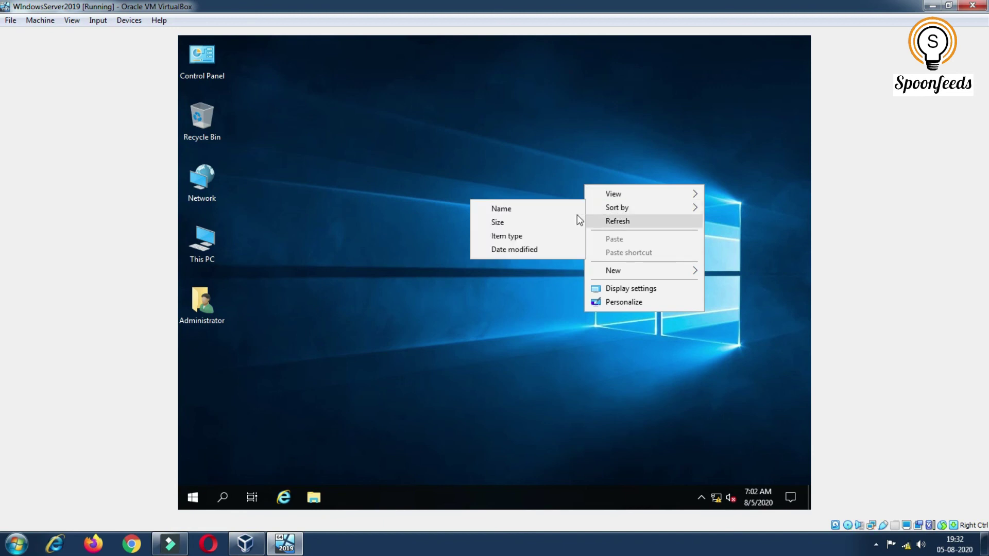
click(549, 211)
Refresh the desktop so the icons run from Administrator to Control Panel
right_click(405, 144)
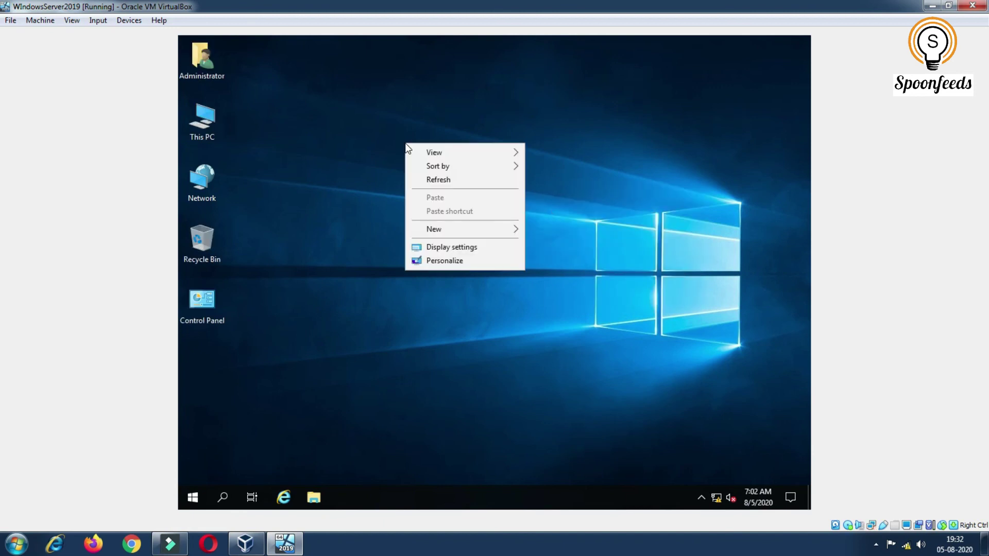
click(293, 134)
right_click(293, 132)
click(314, 165)
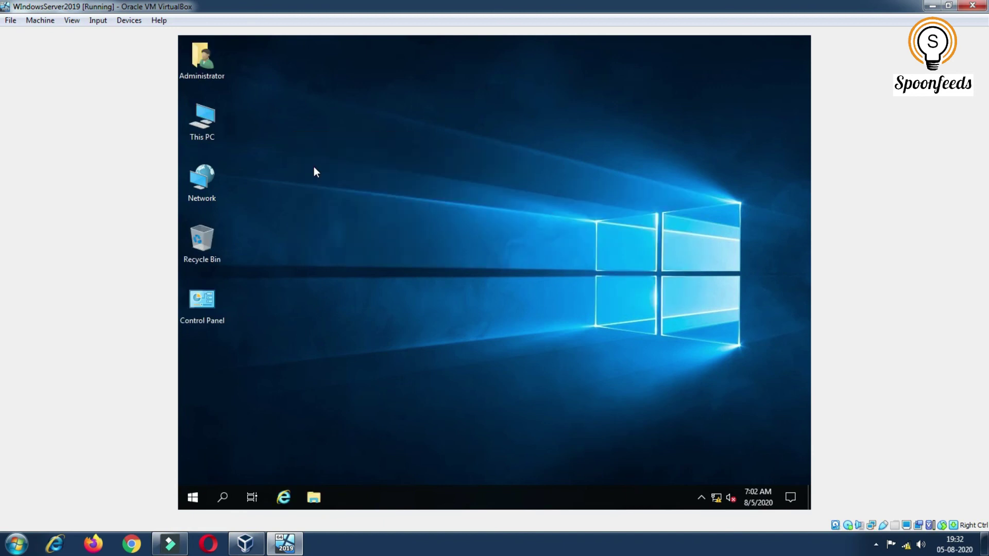
Switch the guest's Drag and Drop mode from Disabled to Bidirectional in the Devices menu
click(106, 23)
mouse_move(129, 21)
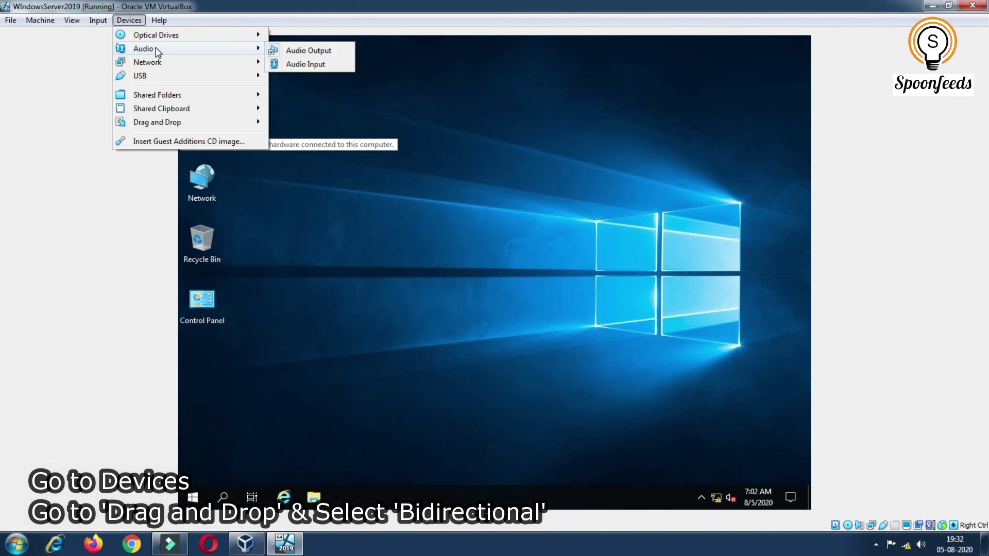
mouse_move(169, 37)
mouse_move(168, 122)
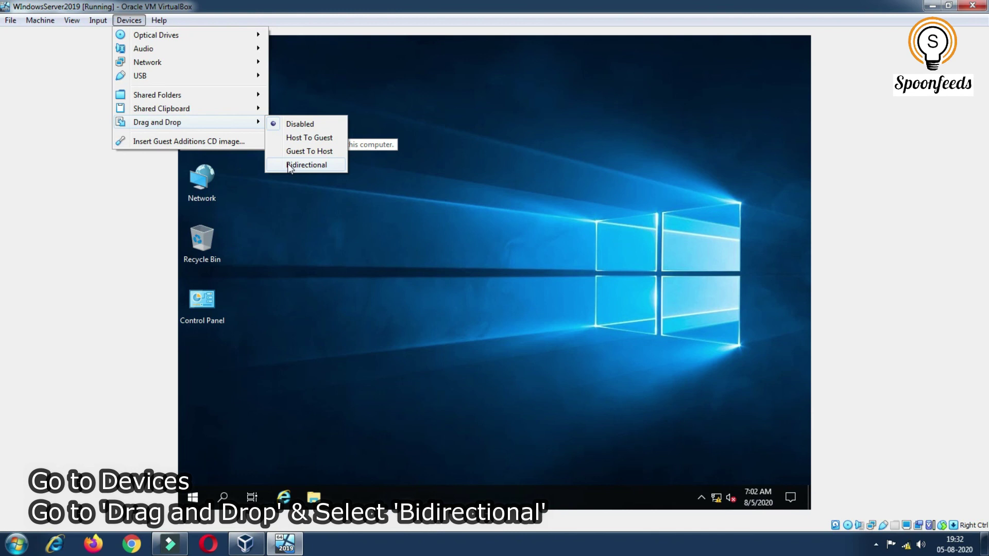
click(289, 166)
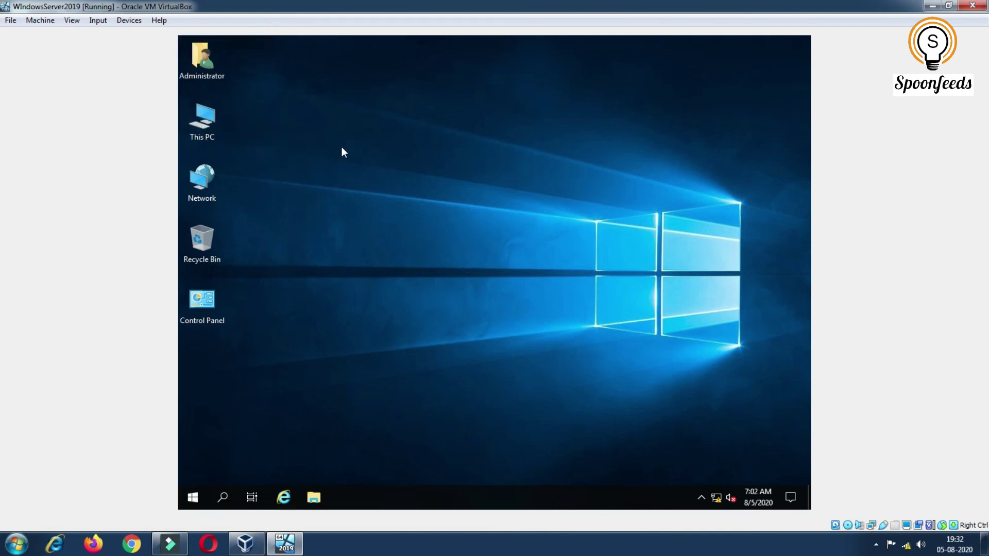
key(Down)
key(Down)
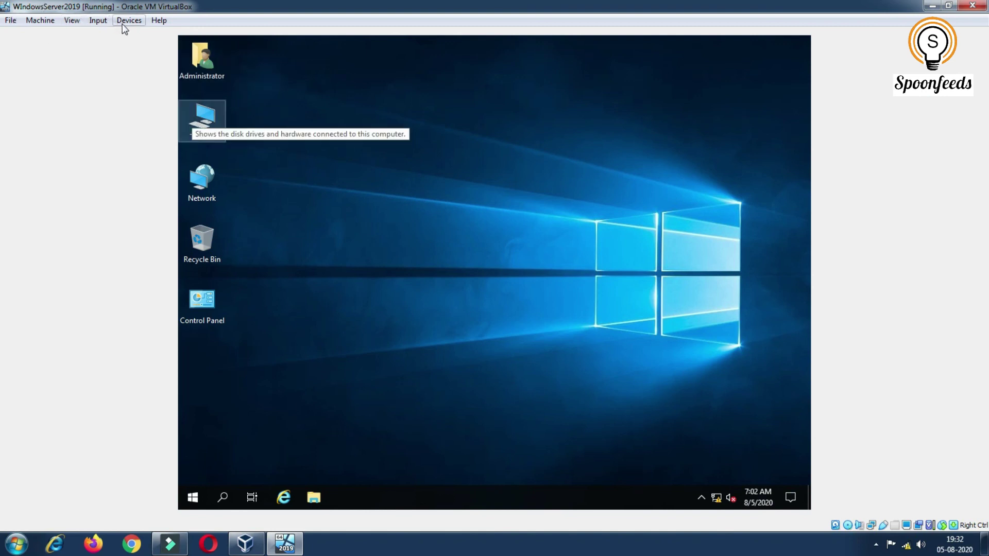
click(129, 20)
mouse_move(152, 97)
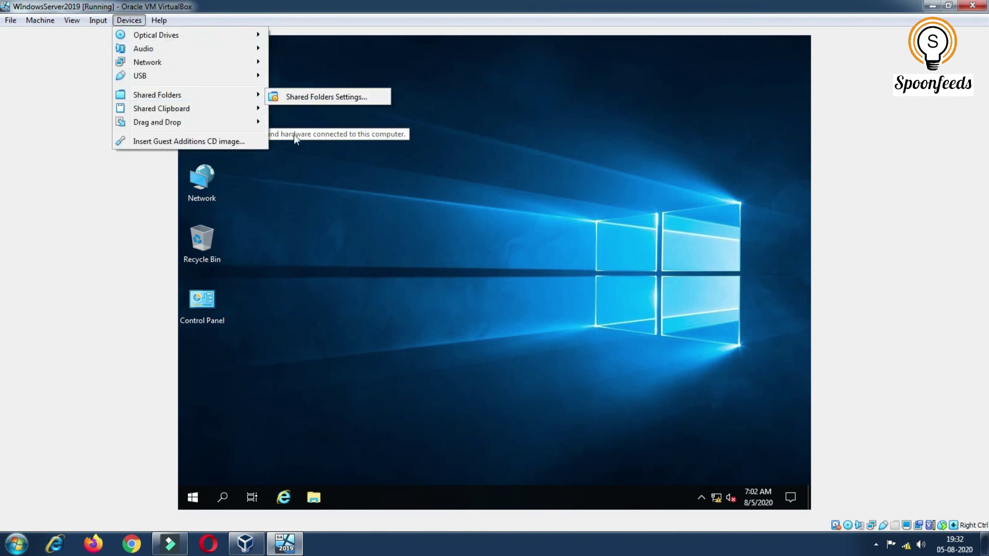
click(361, 171)
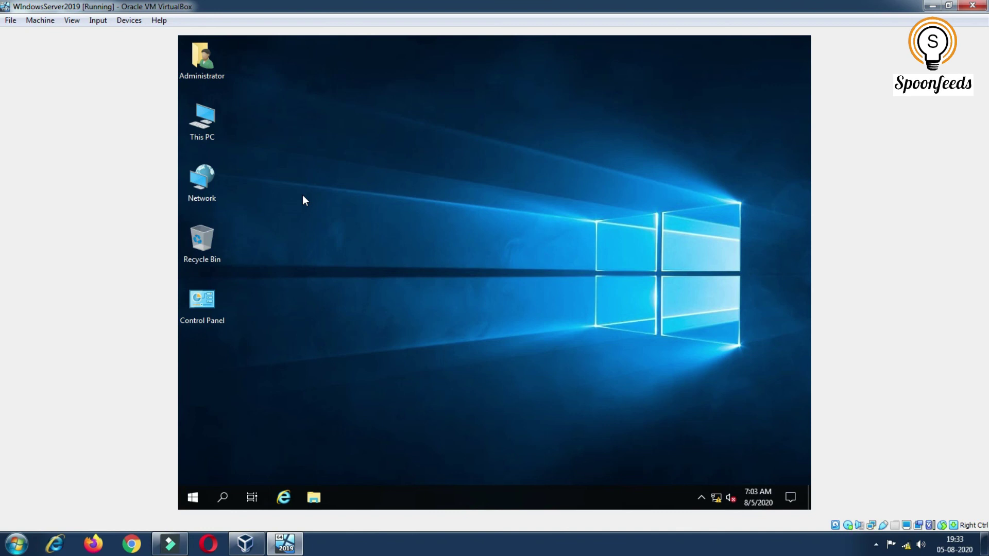
right_click(400, 141)
click(428, 177)
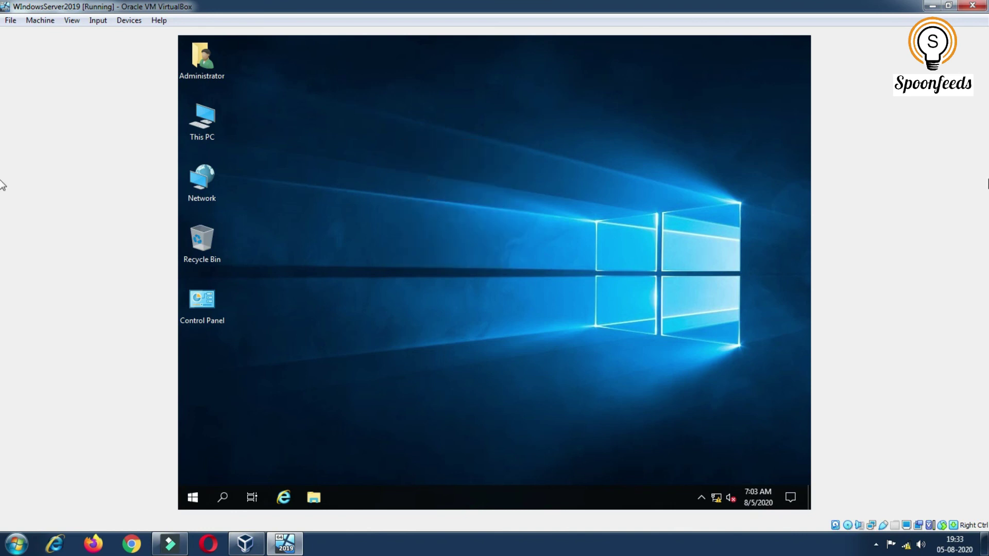